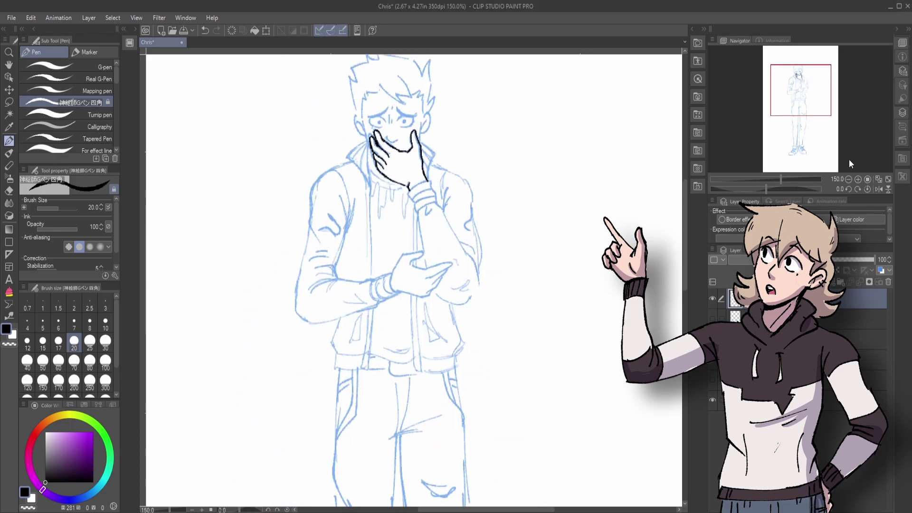
Step: Ink the jacket collar, the raised forearm with its ribbed cuff, and the crossed arm's shoulder and upper sleeve over the blue sketch
{"action": "scroll", "coordinate": [392, 225], "scroll_direction": "down", "scroll_amount": 3}
{"action": "mouse_move", "coordinate": [380, 240]}
{"action": "left_mouse_down"}
{"action": "mouse_move", "coordinate": [412, 250]}
{"action": "mouse_move", "coordinate": [403, 339]}
{"action": "left_mouse_up"}
{"action": "left_click_drag", "start_coordinate": [413, 252], "coordinate": [470, 332]}
{"action": "left_click_drag", "start_coordinate": [417, 375], "coordinate": [468, 347]}
{"action": "left_click_drag", "start_coordinate": [454, 309], "coordinate": [471, 361]}
{"action": "mouse_move", "coordinate": [328, 164]}
{"action": "left_mouse_down"}
{"action": "mouse_move", "coordinate": [324, 203]}
{"action": "mouse_move", "coordinate": [305, 194]}
{"action": "mouse_move", "coordinate": [314, 174]}
{"action": "mouse_move", "coordinate": [256, 221]}
{"action": "mouse_move", "coordinate": [335, 159]}
{"action": "mouse_move", "coordinate": [289, 242]}
{"action": "mouse_move", "coordinate": [300, 271]}
{"action": "left_mouse_up"}
{"action": "mouse_move", "coordinate": [309, 238]}
{"action": "left_mouse_down"}
{"action": "mouse_move", "coordinate": [295, 292]}
{"action": "mouse_move", "coordinate": [332, 190]}
{"action": "mouse_move", "coordinate": [316, 233]}
{"action": "left_mouse_up"}
{"action": "left_click_drag", "start_coordinate": [290, 223], "coordinate": [315, 229]}
{"action": "left_click_drag", "start_coordinate": [323, 240], "coordinate": [281, 259]}
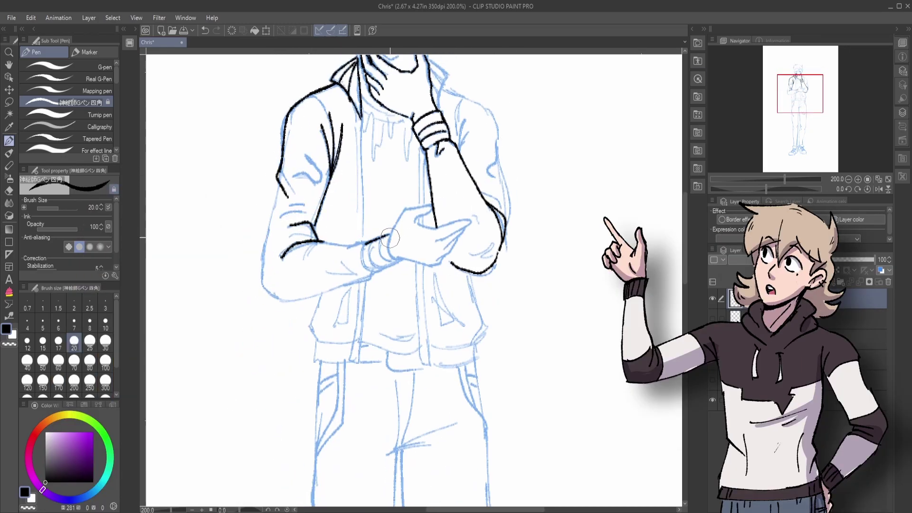
Step: Ink the crossed arm's hand, ribbed cuff and outer sleeve, and start the shirt's neckline
{"action": "left_click_drag", "start_coordinate": [444, 250], "coordinate": [401, 269]}
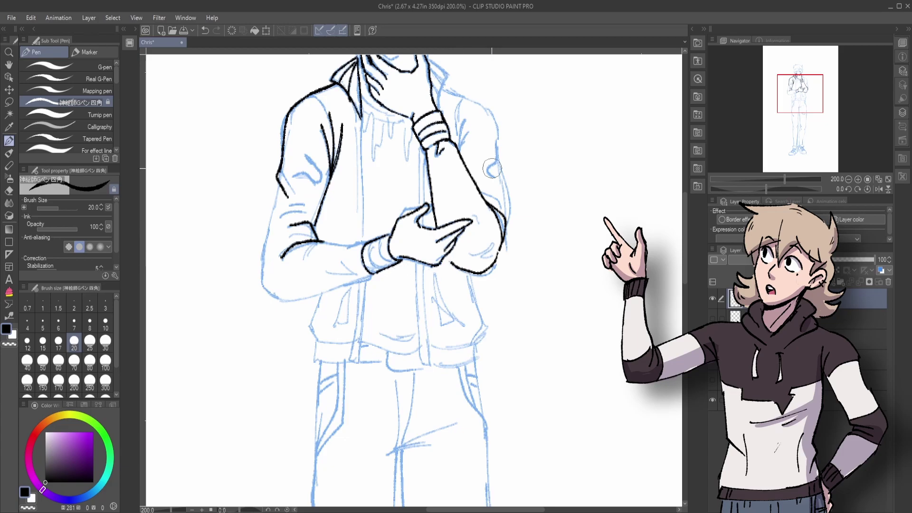
{"action": "mouse_move", "coordinate": [279, 184]}
{"action": "left_mouse_down"}
{"action": "mouse_move", "coordinate": [305, 305]}
{"action": "mouse_move", "coordinate": [348, 281]}
{"action": "left_mouse_up"}
{"action": "mouse_move", "coordinate": [385, 255]}
{"action": "left_mouse_down"}
{"action": "mouse_move", "coordinate": [297, 378]}
{"action": "mouse_move", "coordinate": [285, 378]}
{"action": "left_mouse_up"}
{"action": "left_click_drag", "start_coordinate": [340, 246], "coordinate": [401, 358]}
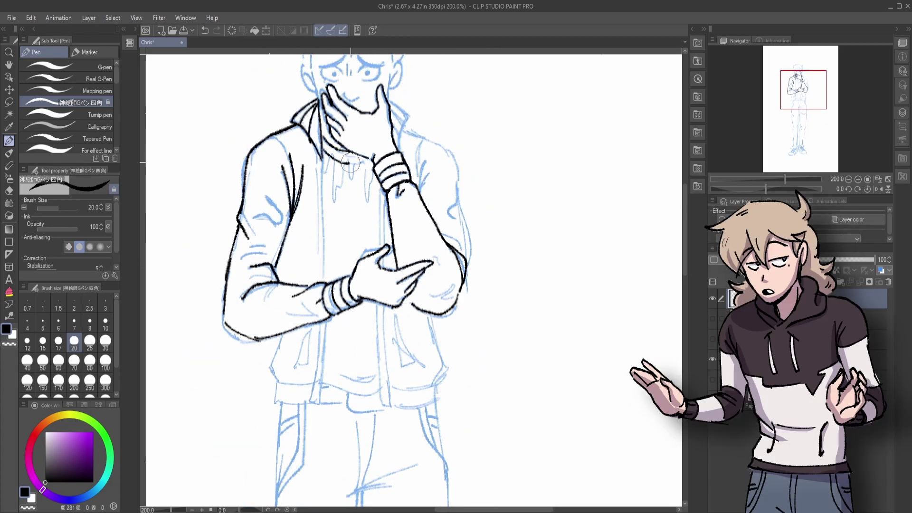
Step: Ink the jacket's upper front edge and the shoulder and sleeve folds of the raised arm
{"action": "left_click_drag", "start_coordinate": [323, 220], "coordinate": [324, 280]}
{"action": "key", "text": "ctrl+z"}
{"action": "mouse_move", "coordinate": [318, 157]}
{"action": "left_mouse_down"}
{"action": "mouse_move", "coordinate": [318, 211]}
{"action": "mouse_move", "coordinate": [259, 217]}
{"action": "left_mouse_up"}
{"action": "left_click_drag", "start_coordinate": [451, 285], "coordinate": [430, 300]}
{"action": "mouse_move", "coordinate": [403, 129]}
{"action": "left_mouse_down"}
{"action": "mouse_move", "coordinate": [440, 142]}
{"action": "mouse_move", "coordinate": [457, 199]}
{"action": "left_mouse_up"}
{"action": "left_click_drag", "start_coordinate": [418, 192], "coordinate": [444, 164]}
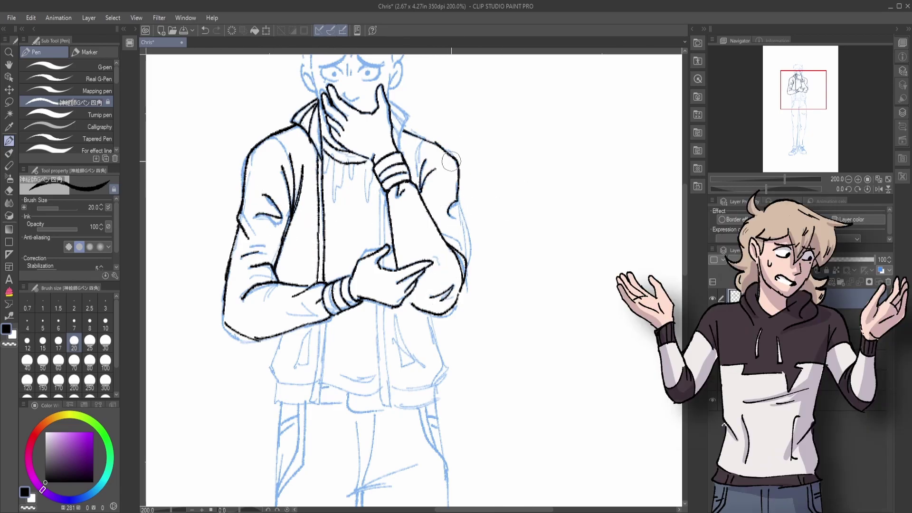
{"action": "left_click_drag", "start_coordinate": [410, 93], "coordinate": [434, 169]}
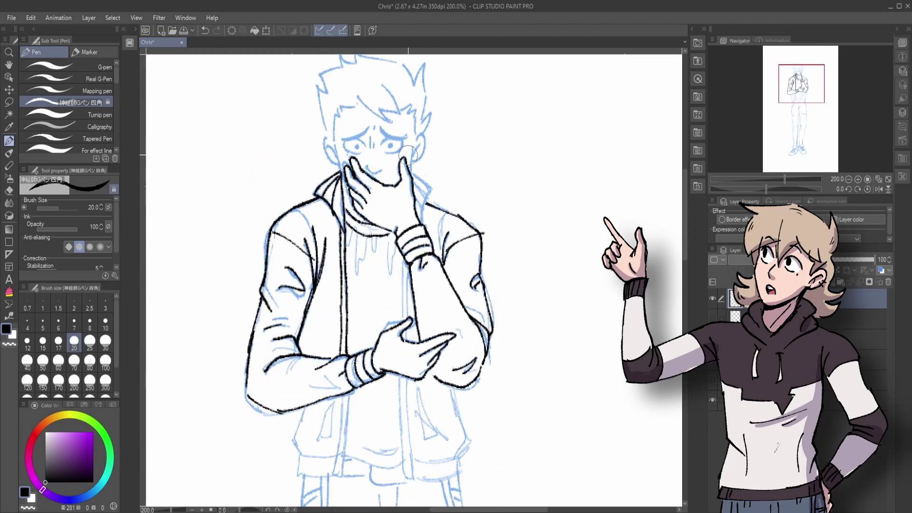
Step: Ink the lower half of the jacket with its front edges, side outlines, ribbed hem and both pockets
{"action": "scroll", "coordinate": [387, 57], "scroll_direction": "down", "scroll_amount": 5}
{"action": "mouse_move", "coordinate": [309, 223]}
{"action": "left_mouse_down"}
{"action": "mouse_move", "coordinate": [295, 243]}
{"action": "mouse_move", "coordinate": [299, 280]}
{"action": "left_mouse_up"}
{"action": "left_click_drag", "start_coordinate": [349, 216], "coordinate": [336, 299]}
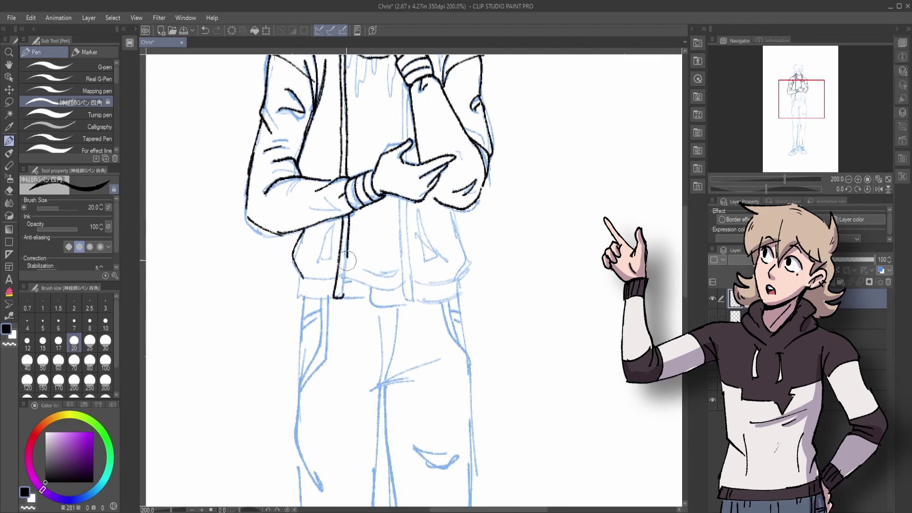
{"action": "left_click_drag", "start_coordinate": [400, 199], "coordinate": [403, 297]}
{"action": "mouse_move", "coordinate": [408, 209]}
{"action": "left_mouse_down"}
{"action": "mouse_move", "coordinate": [416, 283]}
{"action": "mouse_move", "coordinate": [460, 283]}
{"action": "left_mouse_up"}
{"action": "left_click_drag", "start_coordinate": [454, 212], "coordinate": [470, 278]}
{"action": "left_click_drag", "start_coordinate": [430, 285], "coordinate": [449, 297]}
{"action": "left_click_drag", "start_coordinate": [420, 210], "coordinate": [446, 258]}
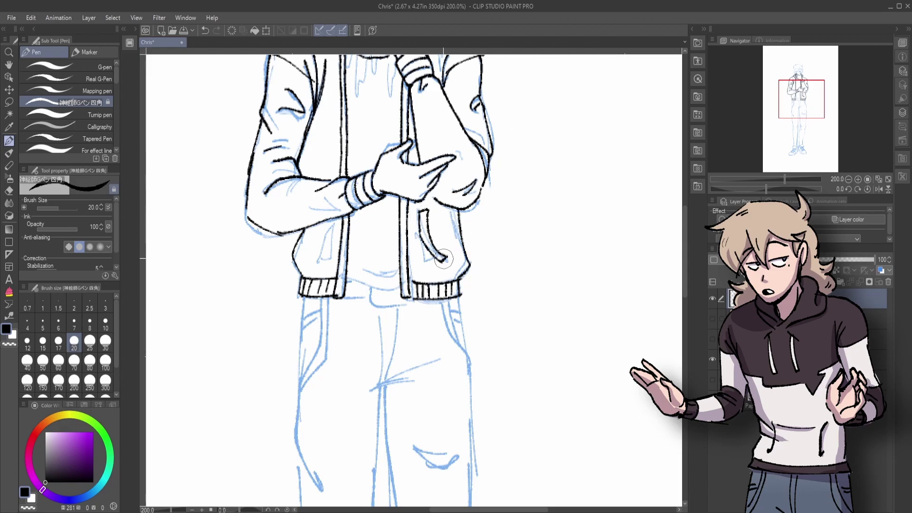
Step: Ink both ears and the remaining side of the jacket collar at 400% zoom
{"action": "scroll", "coordinate": [313, 257], "scroll_direction": "up", "scroll_amount": 5}
{"action": "scroll", "coordinate": [313, 257], "scroll_direction": "down", "scroll_amount": 8}
{"action": "left_click", "coordinate": [849, 179]}
{"action": "left_click", "coordinate": [858, 180]}
{"action": "left_click", "coordinate": [858, 180]}
{"action": "left_click_drag", "start_coordinate": [247, 216], "coordinate": [258, 285]}
{"action": "mouse_move", "coordinate": [417, 216]}
{"action": "left_mouse_down"}
{"action": "mouse_move", "coordinate": [430, 266]}
{"action": "mouse_move", "coordinate": [412, 290]}
{"action": "left_mouse_up"}
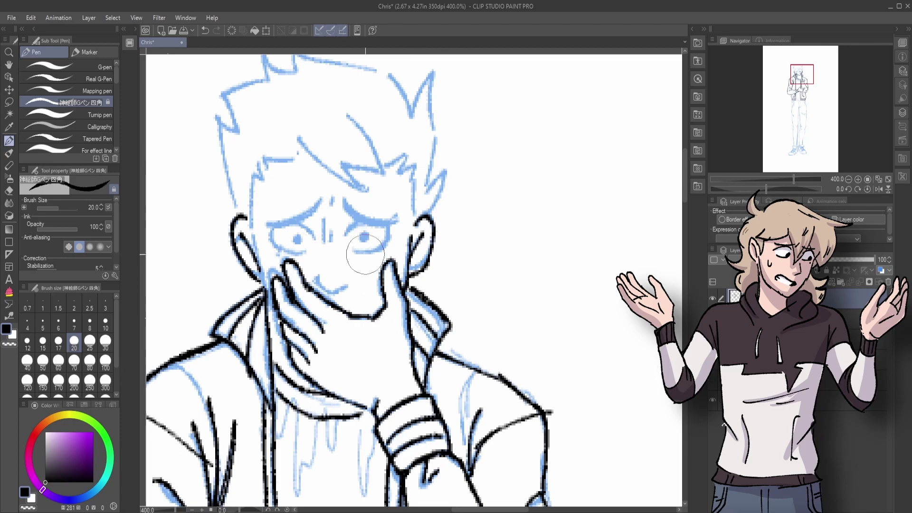
Step: Ink the worried facial features, including the nose line, both eyebrows and both eyes
{"action": "left_click_drag", "start_coordinate": [316, 284], "coordinate": [347, 288]}
{"action": "left_click_drag", "start_coordinate": [343, 204], "coordinate": [397, 220]}
{"action": "left_click_drag", "start_coordinate": [319, 207], "coordinate": [267, 224]}
{"action": "mouse_move", "coordinate": [349, 227]}
{"action": "left_mouse_down"}
{"action": "mouse_move", "coordinate": [390, 229]}
{"action": "mouse_move", "coordinate": [388, 241]}
{"action": "left_mouse_up"}
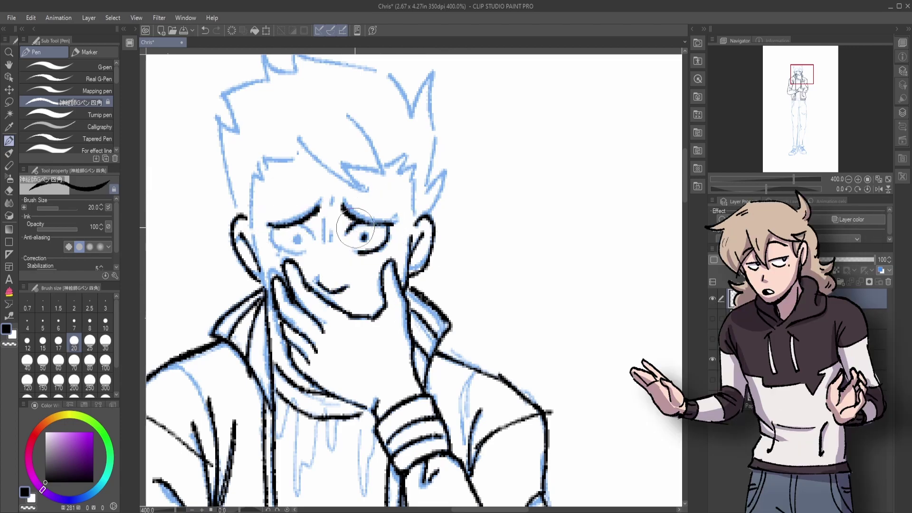
{"action": "left_click_drag", "start_coordinate": [273, 232], "coordinate": [314, 238]}
{"action": "left_click_drag", "start_coordinate": [278, 247], "coordinate": [293, 250]}
Step: Ink the spiky hair outline and the fringe over the forehead at 200% zoom
{"action": "left_click", "coordinate": [849, 180]}
{"action": "left_click", "coordinate": [849, 180]}
{"action": "left_click", "coordinate": [849, 180]}
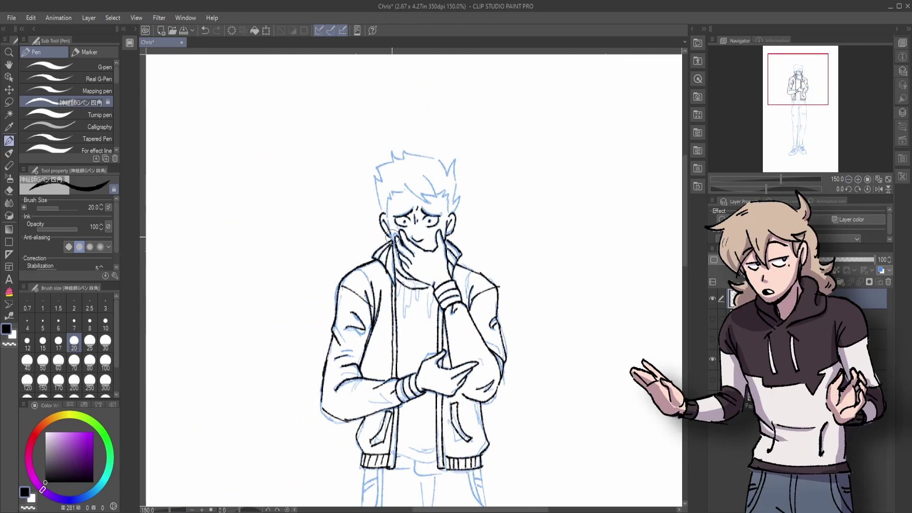
{"action": "key", "text": "ctrl+plus"}
{"action": "mouse_move", "coordinate": [370, 142]}
{"action": "left_mouse_down"}
{"action": "mouse_move", "coordinate": [420, 107]}
{"action": "mouse_move", "coordinate": [407, 112]}
{"action": "mouse_move", "coordinate": [466, 142]}
{"action": "mouse_move", "coordinate": [451, 166]}
{"action": "mouse_move", "coordinate": [452, 197]}
{"action": "left_mouse_up"}
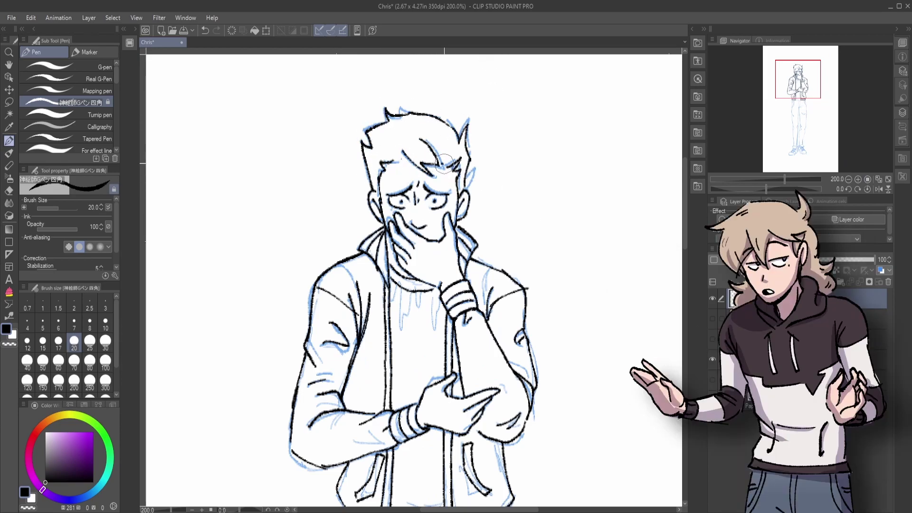
{"action": "left_click_drag", "start_coordinate": [813, 77], "coordinate": [831, 74]}
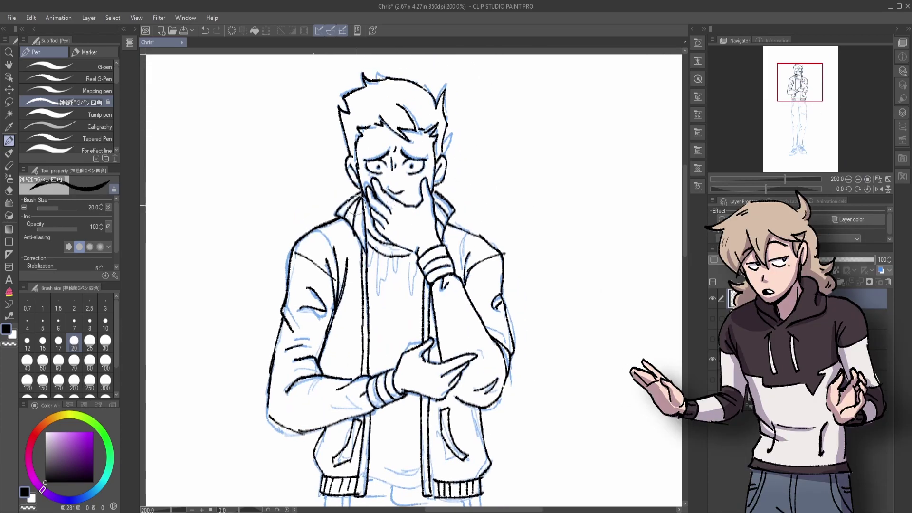
Step: Draw stubble on the chin with the pen at size 10, then restore the brush size to 20
{"action": "key", "text": "bracketleft"}
{"action": "key", "text": "bracketleft"}
{"action": "key", "text": "bracketleft"}
{"action": "key", "text": "bracketleft"}
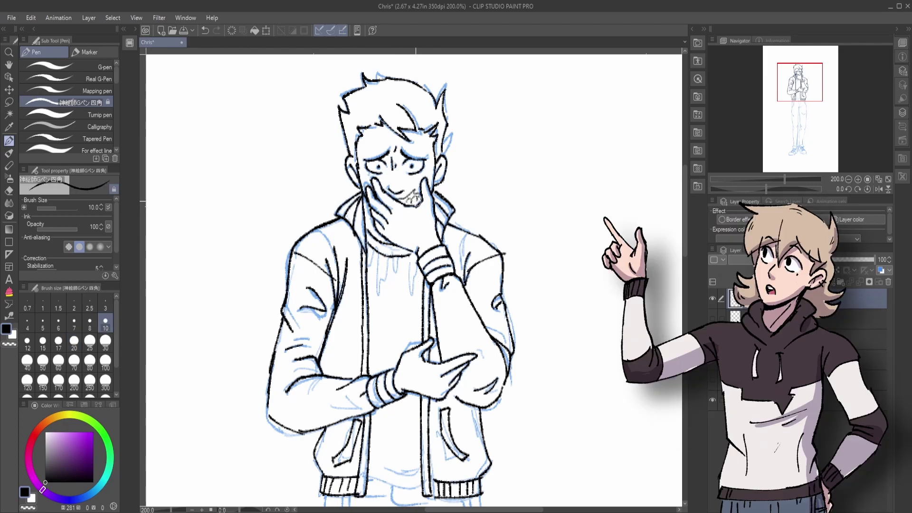
{"action": "left_click_drag", "start_coordinate": [802, 70], "coordinate": [806, 71]}
{"action": "key", "text": "bracketright"}
{"action": "key", "text": "bracketright"}
{"action": "key", "text": "bracketright"}
{"action": "key", "text": "bracketright"}
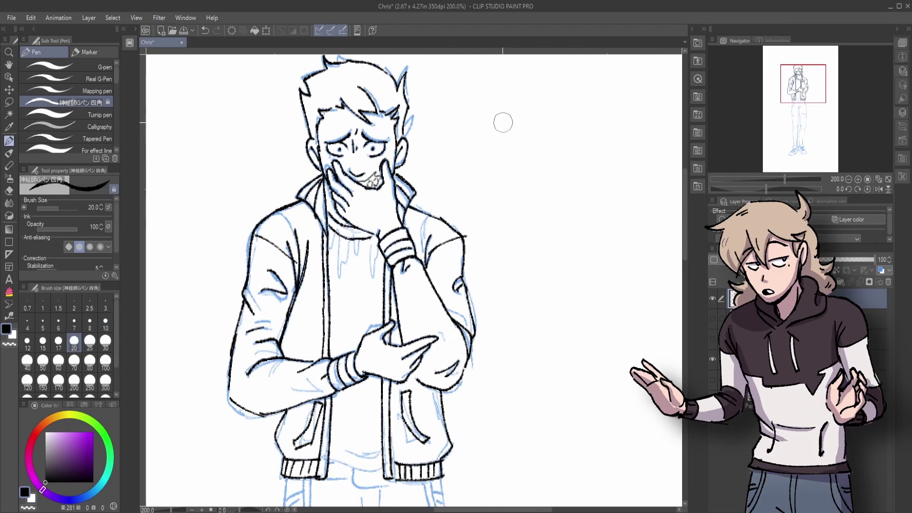
Step: Ink the shirt folds under the open jacket and the diagonal crease at the trousers' crotch
{"action": "scroll", "coordinate": [380, 164], "scroll_direction": "down", "scroll_amount": 2}
{"action": "scroll", "coordinate": [380, 171], "scroll_direction": "down", "scroll_amount": 4}
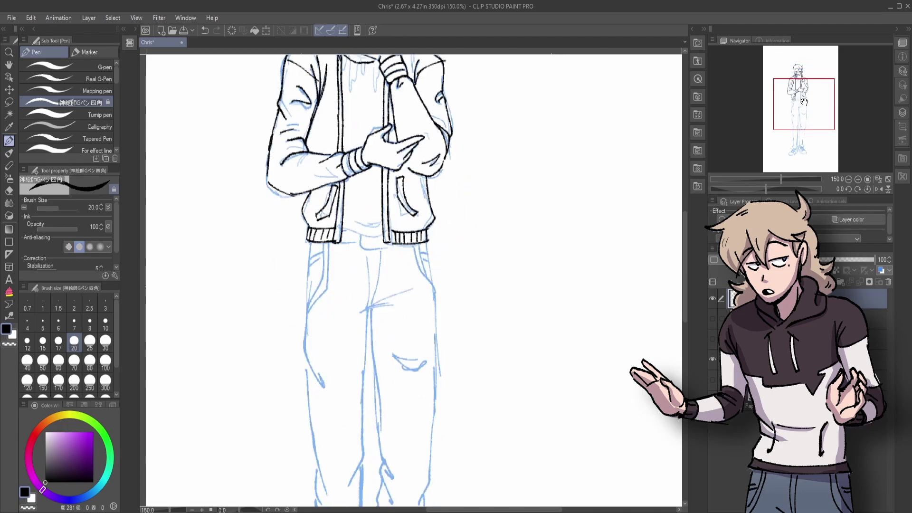
{"action": "scroll", "coordinate": [380, 190], "scroll_direction": "up", "scroll_amount": 2}
{"action": "scroll", "coordinate": [375, 238], "scroll_direction": "down", "scroll_amount": 2}
{"action": "left_click_drag", "start_coordinate": [414, 244], "coordinate": [365, 266]}
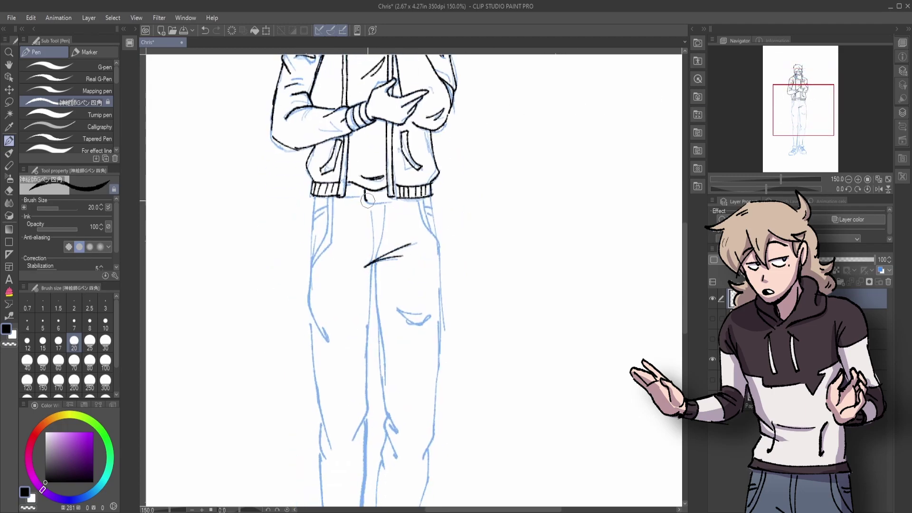
Step: Ink the belt buckle, the fly, and one trouser leg with its pocket, inner seam and thigh tear
{"action": "scroll", "coordinate": [380, 238], "scroll_direction": "up", "scroll_amount": 2}
{"action": "scroll", "coordinate": [380, 237], "scroll_direction": "down", "scroll_amount": 3}
{"action": "mouse_move", "coordinate": [388, 190]}
{"action": "left_mouse_down"}
{"action": "mouse_move", "coordinate": [410, 393]}
{"action": "mouse_move", "coordinate": [447, 317]}
{"action": "left_mouse_up"}
{"action": "left_click_drag", "start_coordinate": [412, 235], "coordinate": [444, 245]}
{"action": "left_click_drag", "start_coordinate": [430, 124], "coordinate": [454, 193]}
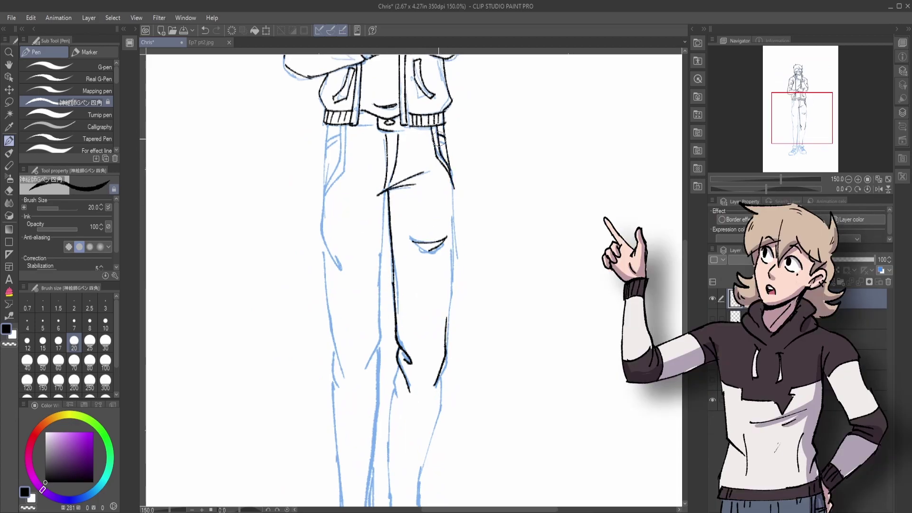
Step: Ink the other trouser leg with its pocket and knee folds, and complete the lower leg lines
{"action": "scroll", "coordinate": [318, 291], "scroll_direction": "up", "scroll_amount": 2}
{"action": "scroll", "coordinate": [390, 202], "scroll_direction": "down", "scroll_amount": 3}
{"action": "left_click_drag", "start_coordinate": [332, 169], "coordinate": [359, 265]}
{"action": "mouse_move", "coordinate": [325, 230]}
{"action": "left_mouse_down"}
{"action": "mouse_move", "coordinate": [355, 364]}
{"action": "mouse_move", "coordinate": [397, 308]}
{"action": "left_mouse_up"}
{"action": "left_click_drag", "start_coordinate": [383, 178], "coordinate": [398, 321]}
{"action": "left_click_drag", "start_coordinate": [806, 122], "coordinate": [802, 132]}
{"action": "left_click_drag", "start_coordinate": [389, 204], "coordinate": [391, 365]}
Step: Examine the Ep7 pt2.jpg comic page as a reference and return to the Chris drawing
{"action": "key", "text": "ctrl+0"}
{"action": "left_click", "coordinate": [219, 41]}
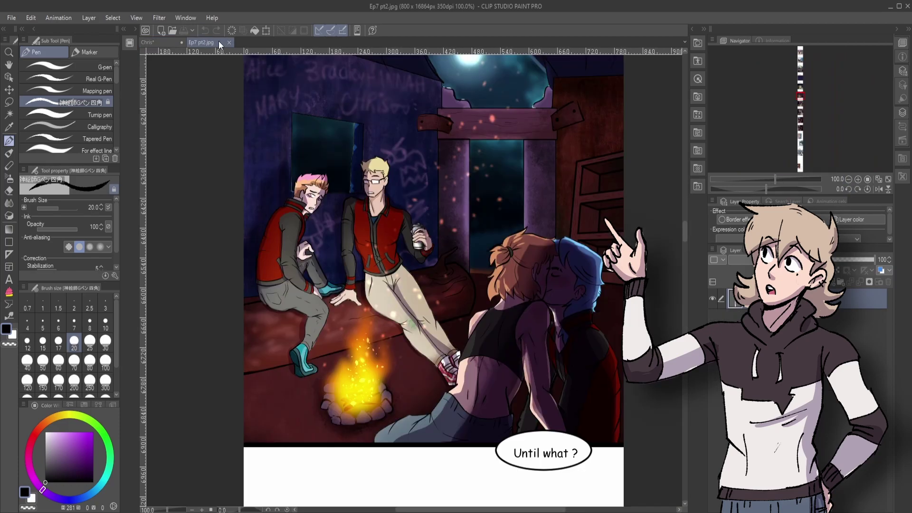
{"action": "left_click", "coordinate": [164, 43]}
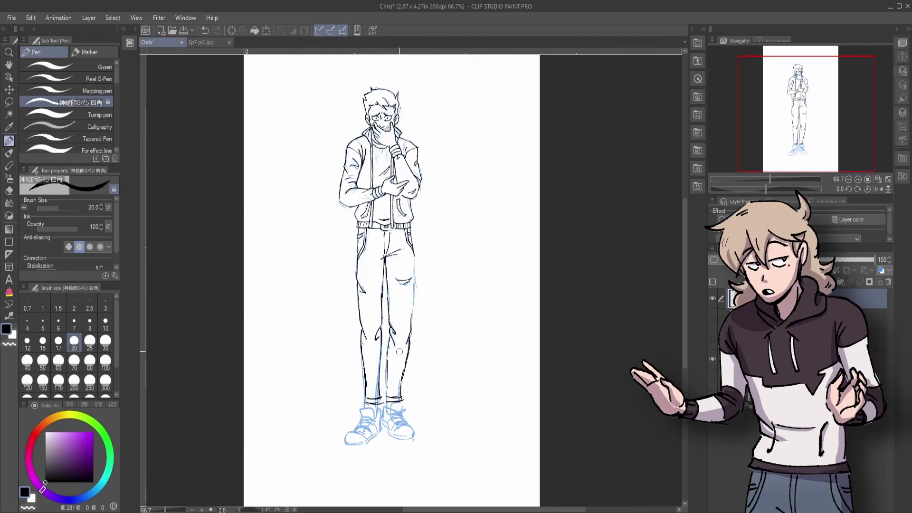
{"action": "scroll", "coordinate": [775, 123], "scroll_direction": "up", "scroll_amount": 2}
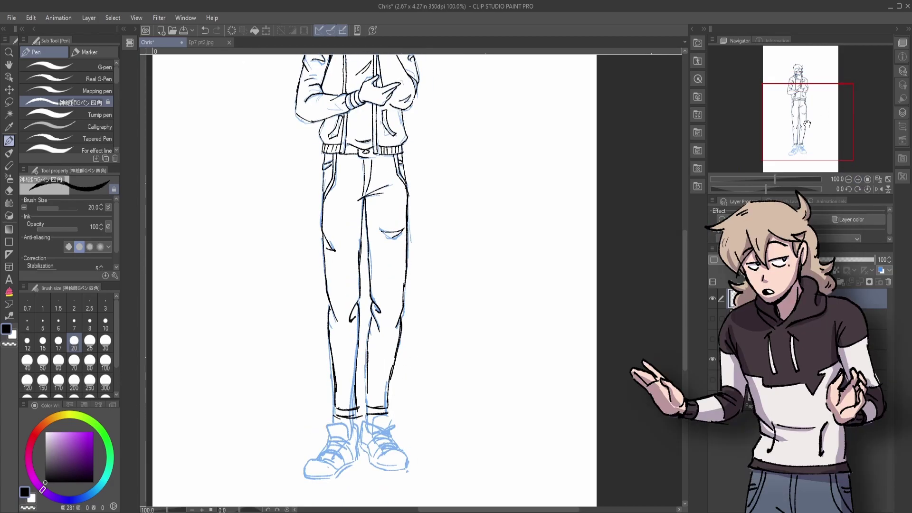
{"action": "left_click_drag", "start_coordinate": [663, 244], "coordinate": [676, 188]}
{"action": "key", "text": "m"}
{"action": "left_click_drag", "start_coordinate": [304, 475], "coordinate": [309, 478]}
{"action": "key", "text": "ctrl+t"}
{"action": "key", "text": "Escape"}
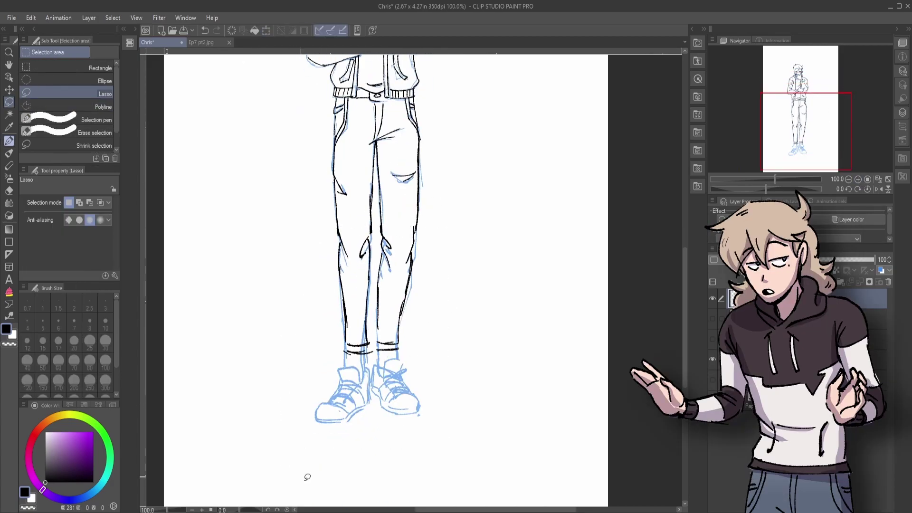
Step: Ink the first sneaker's outline, toe cap, sole and side panel, using the Ep7 pt2.jpg page as reference
{"action": "left_click", "coordinate": [201, 42]}
{"action": "left_click_drag", "start_coordinate": [685, 86], "coordinate": [686, 183]}
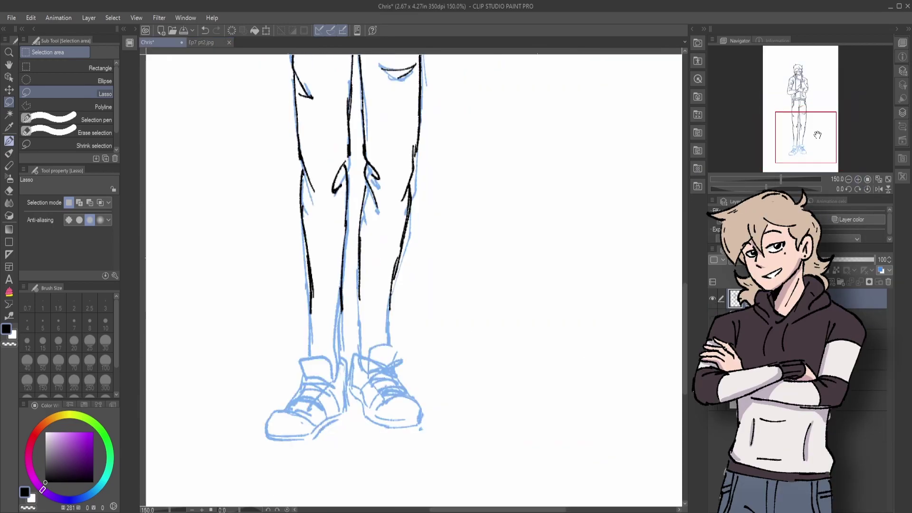
{"action": "key", "text": "p"}
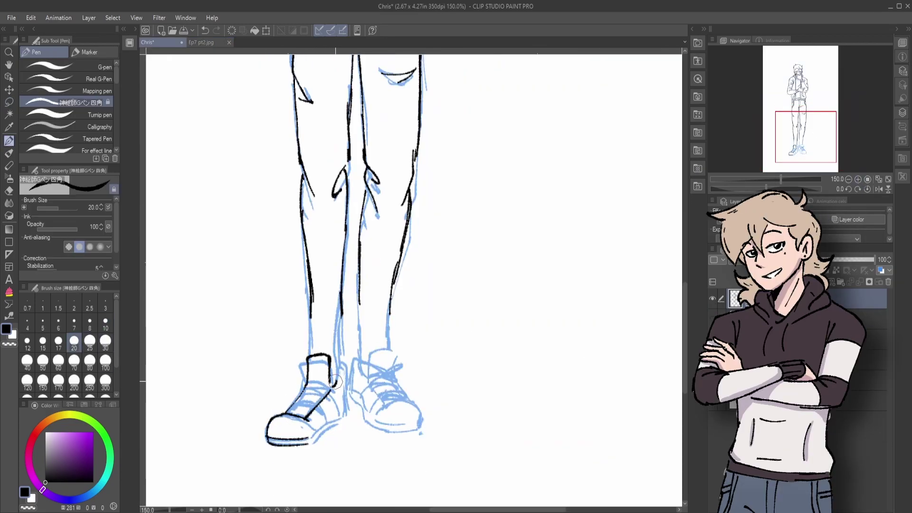
{"action": "left_click_drag", "start_coordinate": [347, 360], "coordinate": [342, 401]}
{"action": "left_click_drag", "start_coordinate": [311, 437], "coordinate": [344, 413]}
{"action": "mouse_move", "coordinate": [345, 402]}
{"action": "left_mouse_down"}
{"action": "mouse_move", "coordinate": [312, 425]}
{"action": "mouse_move", "coordinate": [314, 416]}
{"action": "left_mouse_up"}
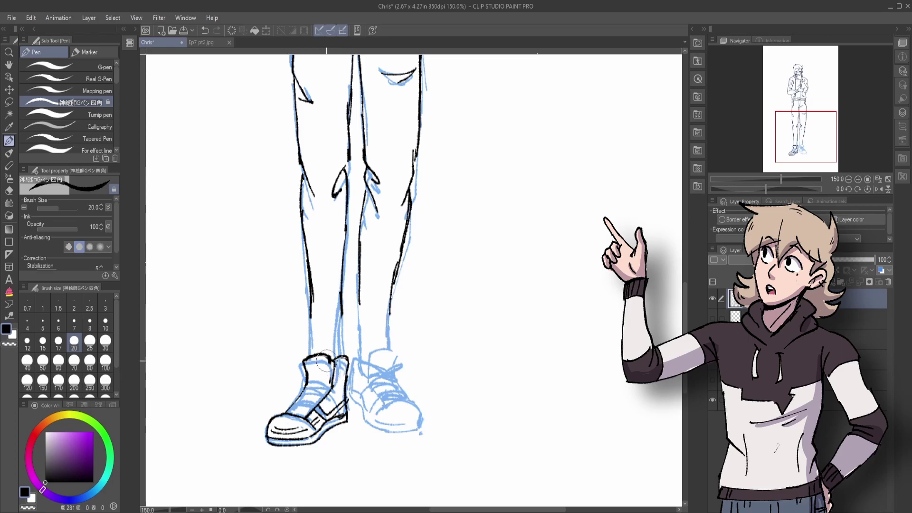
Step: Ink the first sneaker's crossed laces and bow
{"action": "left_click_drag", "start_coordinate": [303, 403], "coordinate": [333, 380]}
{"action": "left_click_drag", "start_coordinate": [292, 376], "coordinate": [340, 375]}
{"action": "left_click_drag", "start_coordinate": [288, 413], "coordinate": [331, 380]}
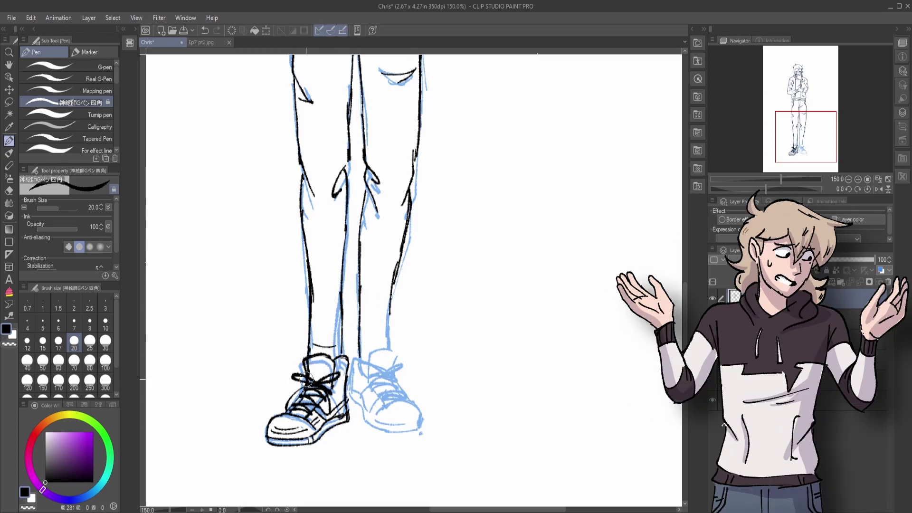
{"action": "left_click", "coordinate": [800, 81]}
{"action": "scroll", "coordinate": [849, 143], "scroll_direction": "up", "scroll_amount": 3}
{"action": "scroll", "coordinate": [848, 143], "scroll_direction": "down", "scroll_amount": 2}
{"action": "left_click", "coordinate": [804, 146]}
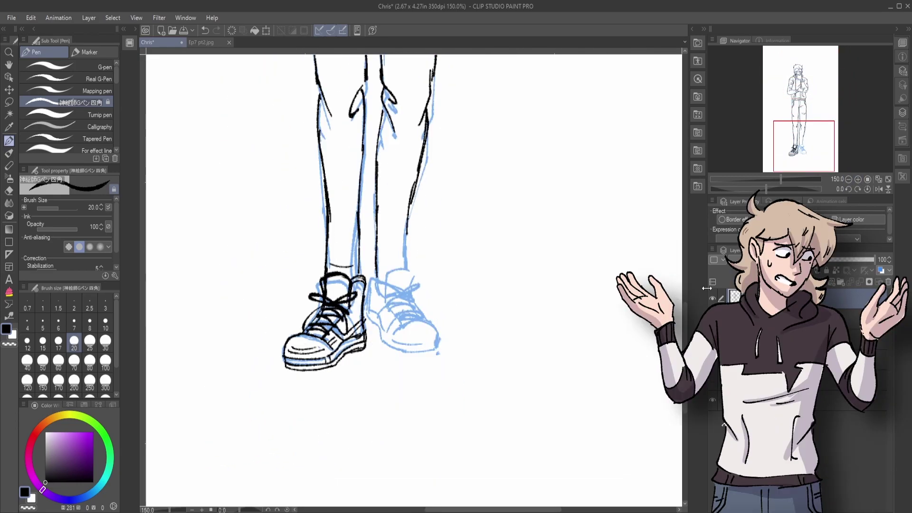
{"action": "key", "text": "ctrl+Tab"}
{"action": "key", "text": "ctrl+Tab"}
Step: Lasso and copy the inked sneaker, paste it, and transform the copy into a mirrored shoe over the other foot's sketch
{"action": "key", "text": "m"}
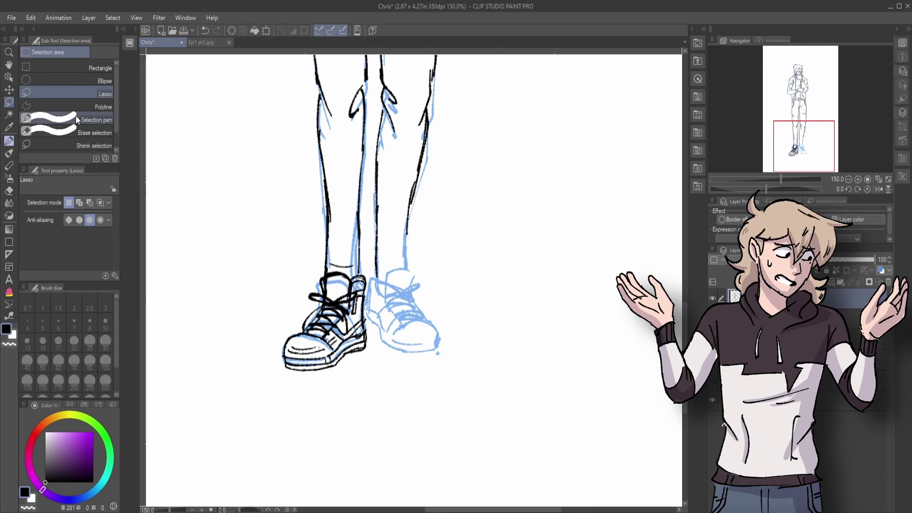
{"action": "left_click_drag", "start_coordinate": [366, 275], "coordinate": [379, 296]}
{"action": "key", "text": "ctrl+c"}
{"action": "key", "text": "ctrl+v"}
{"action": "key", "text": "ctrl+t"}
{"action": "left_click_drag", "start_coordinate": [352, 379], "coordinate": [436, 370]}
{"action": "left_click", "coordinate": [397, 408]}
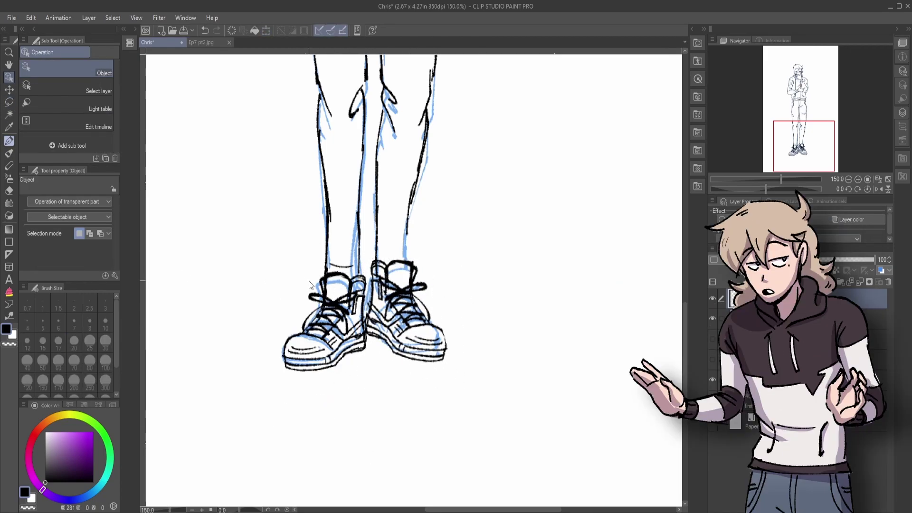
Step: Adjust the copied sneaker with a lasso selection and merge its layer into the line art below
{"action": "key", "text": "m"}
{"action": "left_click_drag", "start_coordinate": [404, 326], "coordinate": [390, 338]}
{"action": "left_click", "coordinate": [463, 391]}
{"action": "key", "text": "p"}
{"action": "left_click", "coordinate": [861, 283]}
Step: Set the pen size to 30 and ink the lower trouser leg lines down to the sneakers
{"action": "key", "text": "bracketright"}
{"action": "key", "text": "bracketright"}
{"action": "key", "text": "bracketright"}
{"action": "key", "text": "bracketright"}
{"action": "key", "text": "bracketright"}
{"action": "key", "text": "bracketright"}
{"action": "left_click_drag", "start_coordinate": [425, 154], "coordinate": [404, 244]}
{"action": "left_click_drag", "start_coordinate": [365, 97], "coordinate": [357, 231]}
{"action": "left_click", "coordinate": [799, 89]}
{"action": "key", "text": "ctrl+0"}
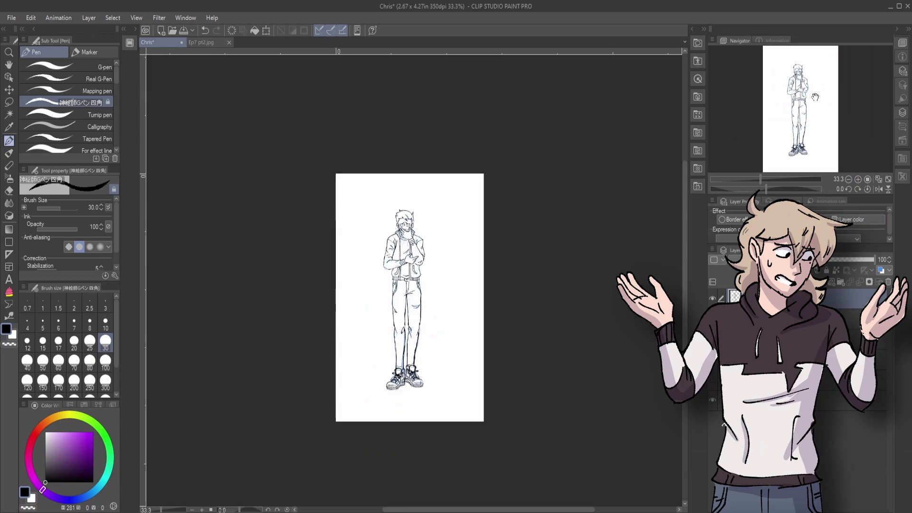
Step: Draw glasses low on the face with the pen at size 20 and adjust them with a lasso selection
{"action": "key", "text": "ctrl+alt+0"}
{"action": "scroll", "coordinate": [375, 236], "scroll_direction": "up", "scroll_amount": 3}
{"action": "key", "text": "bracketleft"}
{"action": "key", "text": "bracketleft"}
{"action": "key", "text": "m"}
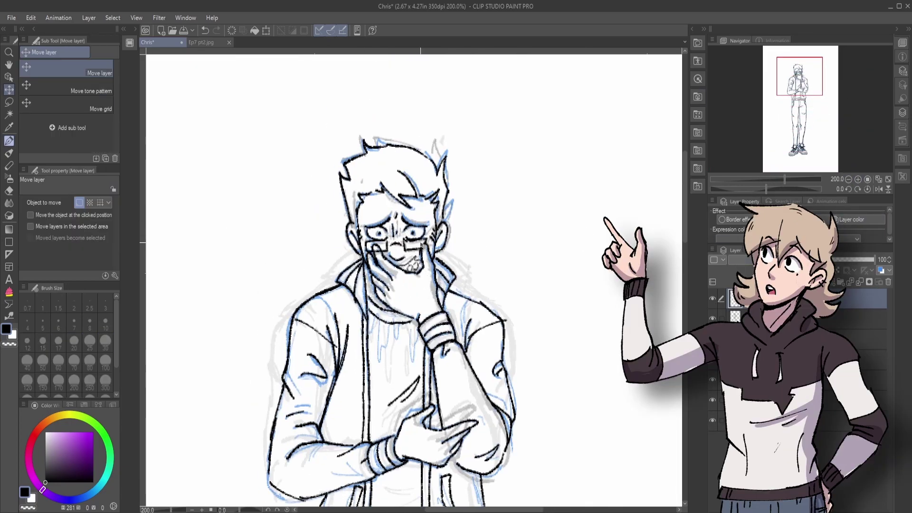
{"action": "key", "text": "shift+m"}
{"action": "left_click_drag", "start_coordinate": [434, 223], "coordinate": [362, 268]}
{"action": "left_click", "coordinate": [314, 288]}
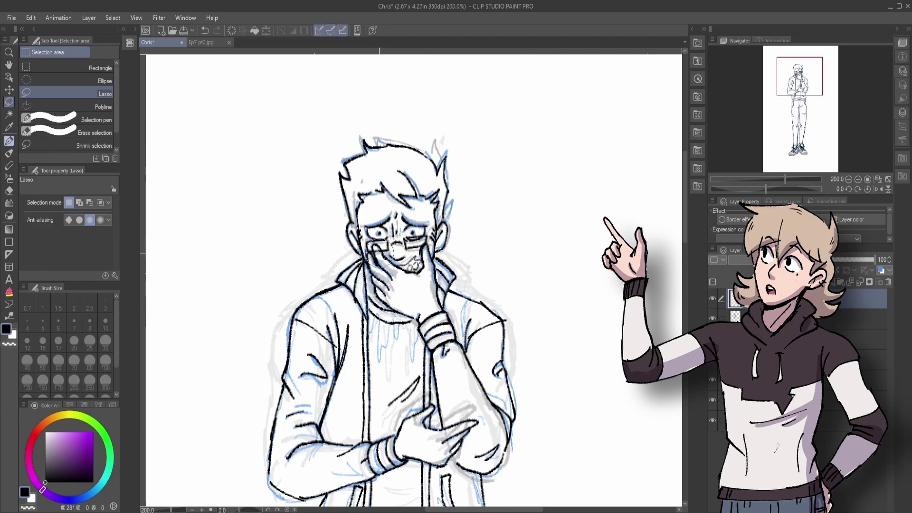
{"action": "left_click", "coordinate": [8, 142]}
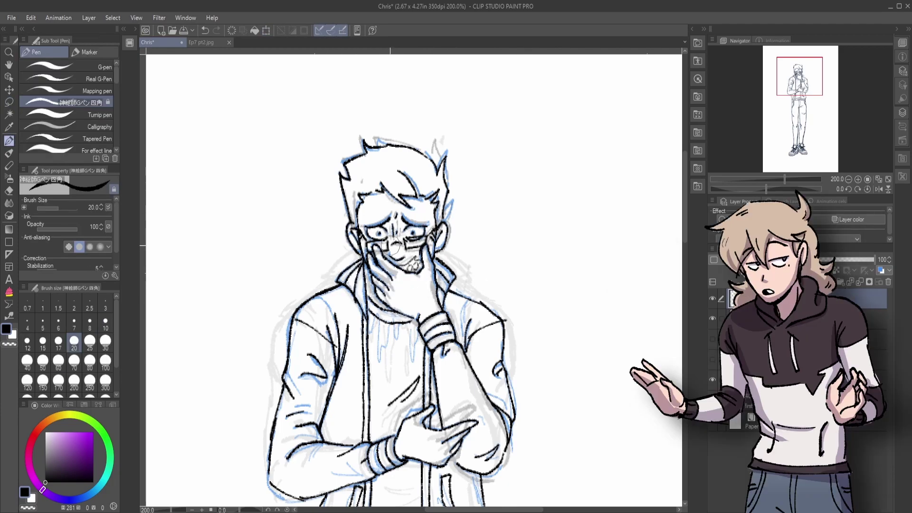
Step: Compare the whole inked figure with the Ep7 pt2.jpg comic page
{"action": "key", "text": "ctrl+alt+0"}
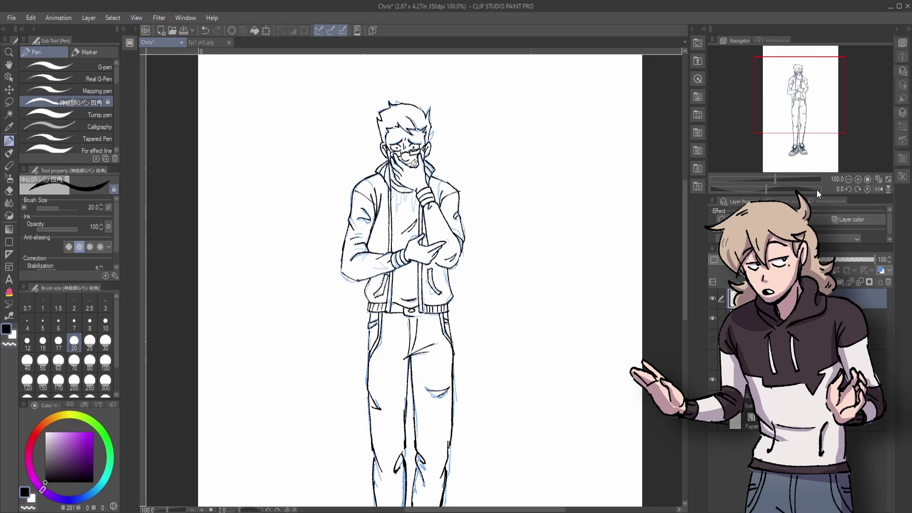
{"action": "left_click", "coordinate": [209, 41]}
{"action": "left_click", "coordinate": [150, 43]}
Step: Ink the outer hair line along the side of the head down toward the temple
{"action": "scroll", "coordinate": [423, 121], "scroll_direction": "up", "scroll_amount": 2}
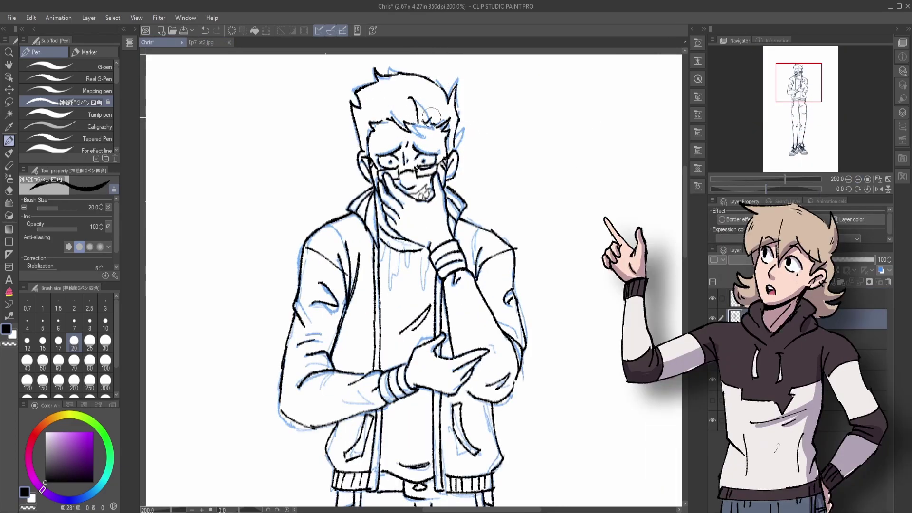
{"action": "left_click_drag", "start_coordinate": [449, 82], "coordinate": [451, 175]}
{"action": "key", "text": "m"}
{"action": "mouse_move", "coordinate": [365, 154]}
{"action": "left_mouse_down"}
{"action": "mouse_move", "coordinate": [377, 209]}
{"action": "mouse_move", "coordinate": [366, 157]}
{"action": "left_mouse_up"}
{"action": "key", "text": "ctrl+t"}
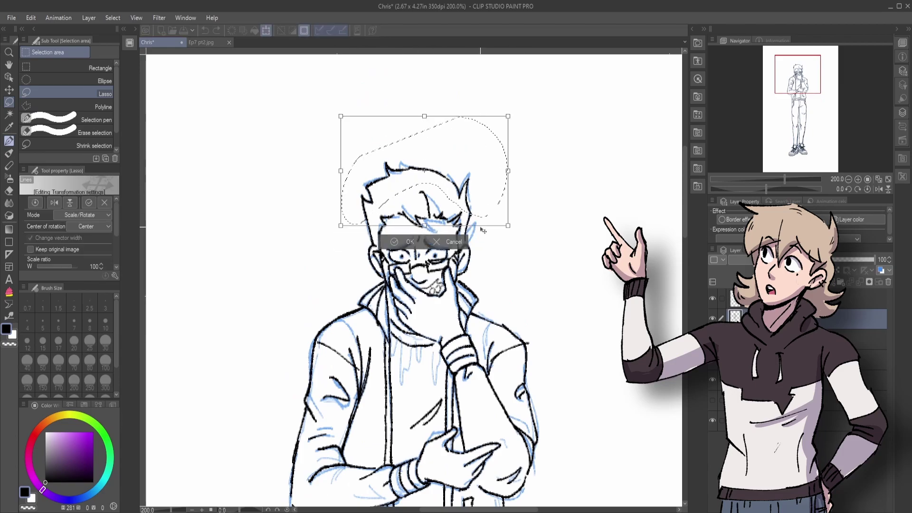
{"action": "key", "text": "Escape"}
{"action": "key", "text": "ctrl+d"}
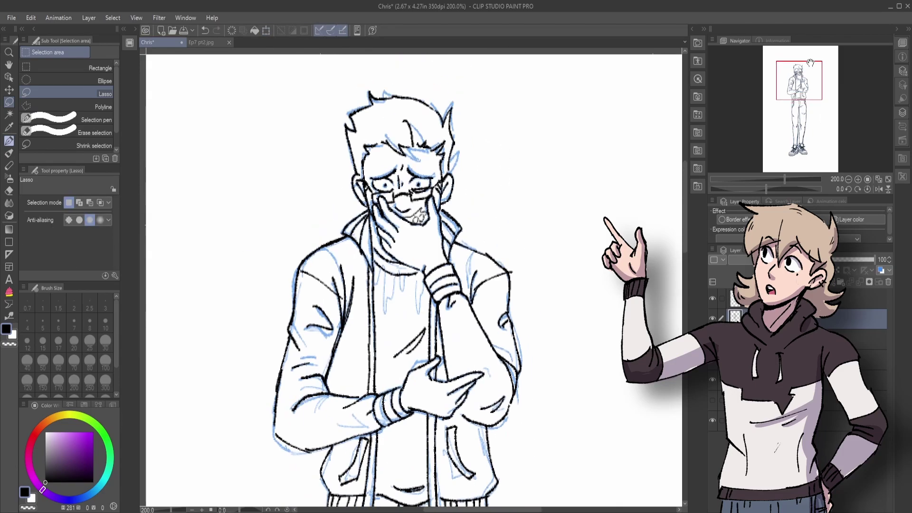
Step: Lasso the eye and eyebrow on the right half of the face and adjust them with a scale/rotate transform
{"action": "scroll", "coordinate": [450, 234], "scroll_direction": "up", "scroll_amount": 3}
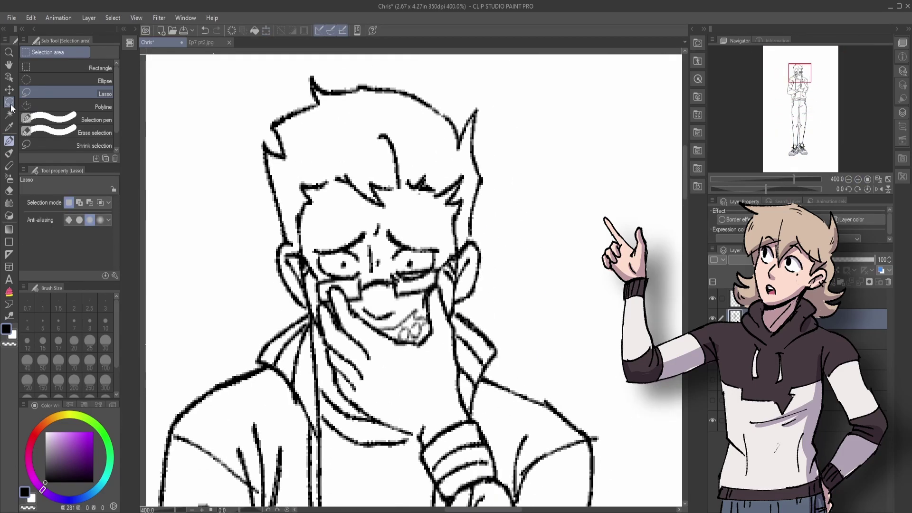
{"action": "left_click_drag", "start_coordinate": [386, 220], "coordinate": [445, 285]}
{"action": "key", "text": "ctrl+t"}
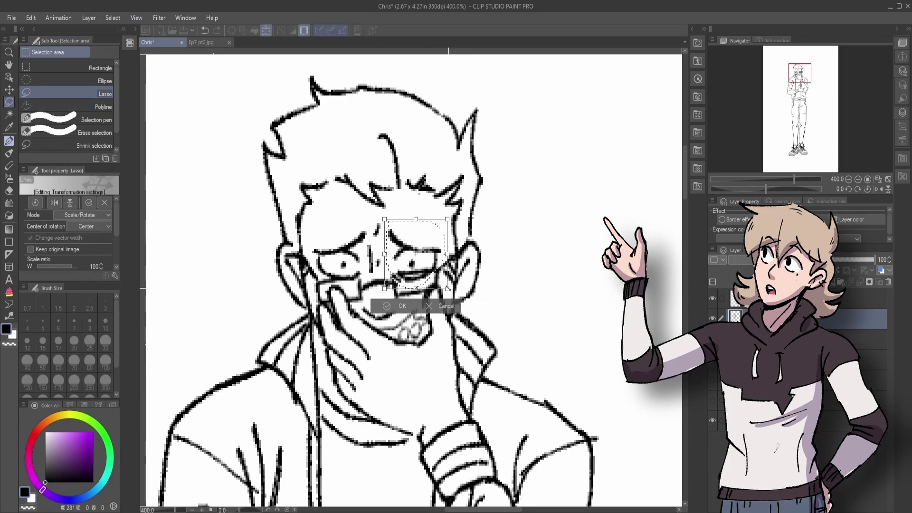
{"action": "key", "text": "Return"}
{"action": "scroll", "coordinate": [414, 280], "scroll_direction": "down", "scroll_amount": 4}
Step: Set the pen size to 10 and add fine line details around the eyes and glasses
{"action": "key", "text": "p"}
{"action": "left_click", "coordinate": [73, 341]}
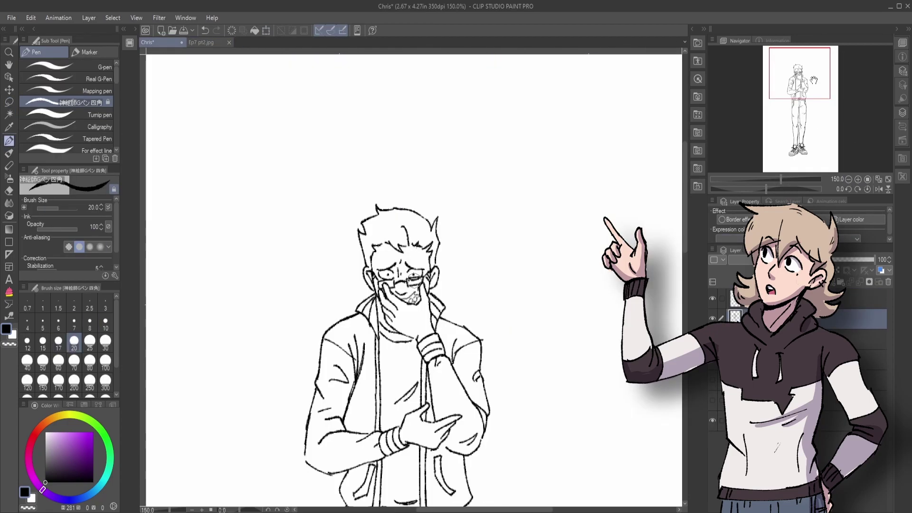
{"action": "scroll", "coordinate": [402, 187], "scroll_direction": "up", "scroll_amount": 5}
{"action": "scroll", "coordinate": [229, 219], "scroll_direction": "down", "scroll_amount": 4}
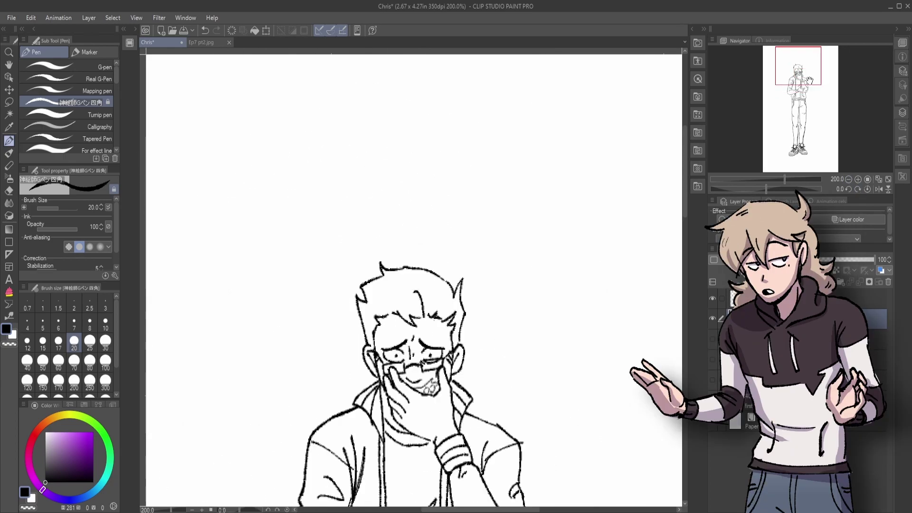
{"action": "left_click", "coordinate": [104, 325]}
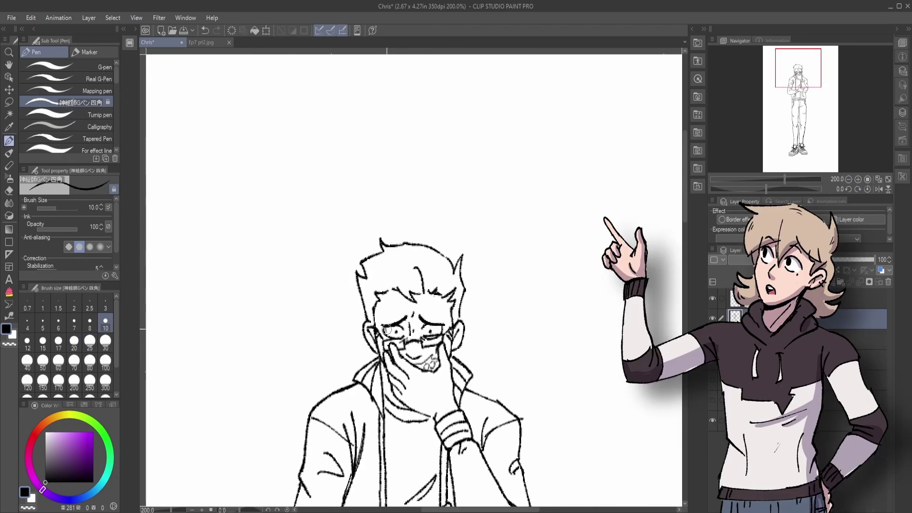
{"action": "left_click_drag", "start_coordinate": [429, 331], "coordinate": [400, 218]}
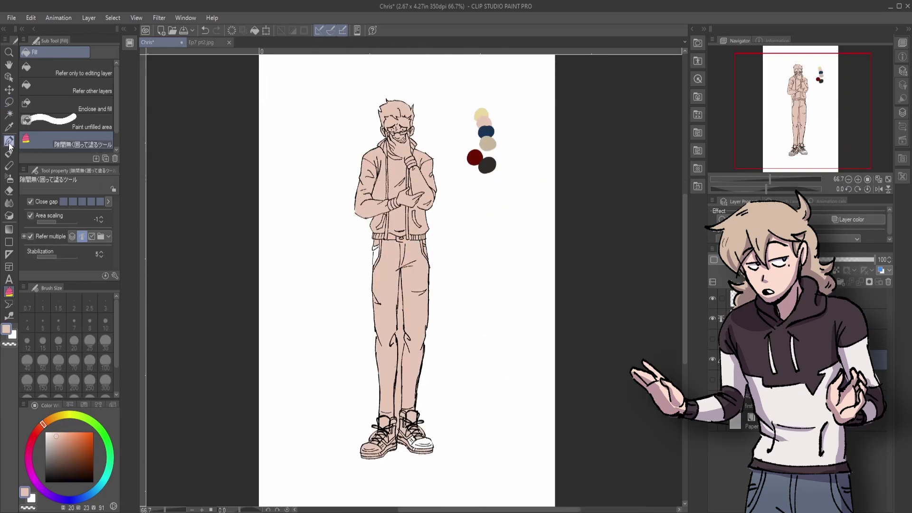
Step: Paint the unfilled gaps at the trouser pockets and sneakers in the skin-tone base with the Turnip pen
{"action": "left_click", "coordinate": [9, 143]}
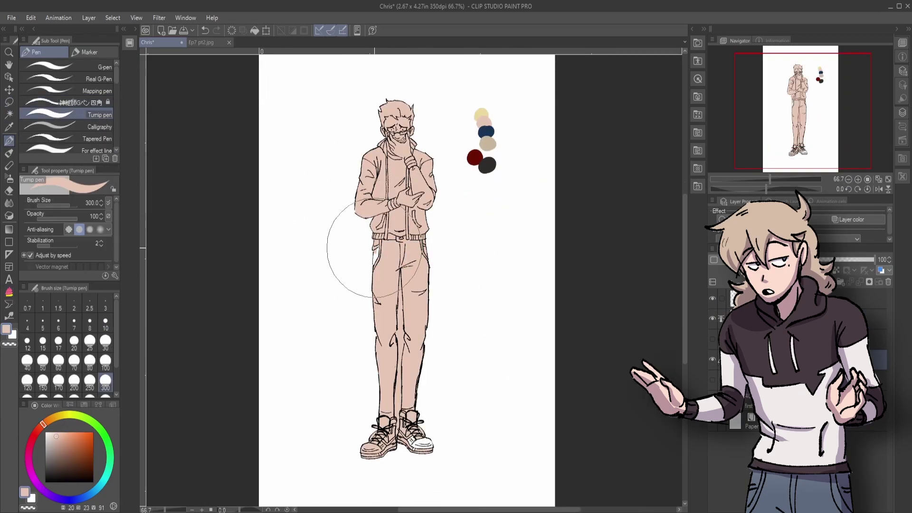
{"action": "left_click_drag", "start_coordinate": [336, 234], "coordinate": [371, 257]}
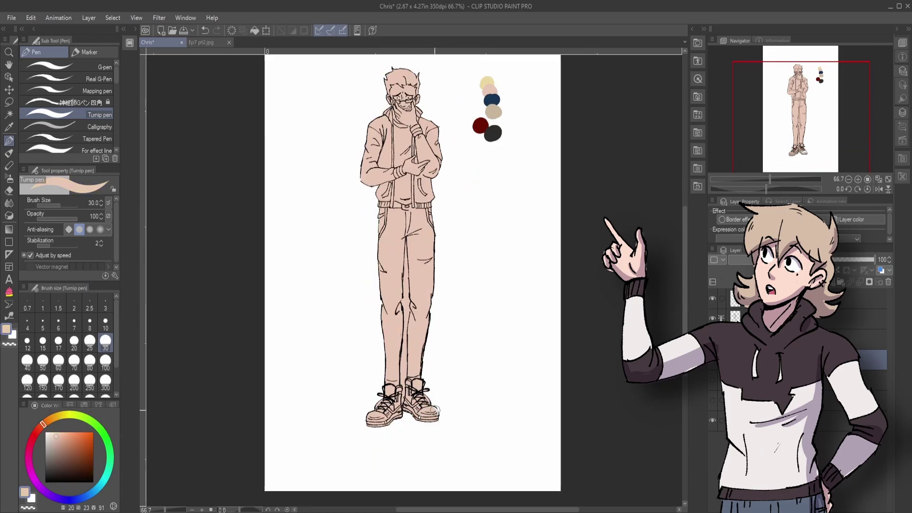
{"action": "left_click_drag", "start_coordinate": [429, 408], "coordinate": [425, 302]}
{"action": "left_click", "coordinate": [819, 129]}
{"action": "scroll", "coordinate": [818, 129], "scroll_direction": "up", "scroll_amount": 3}
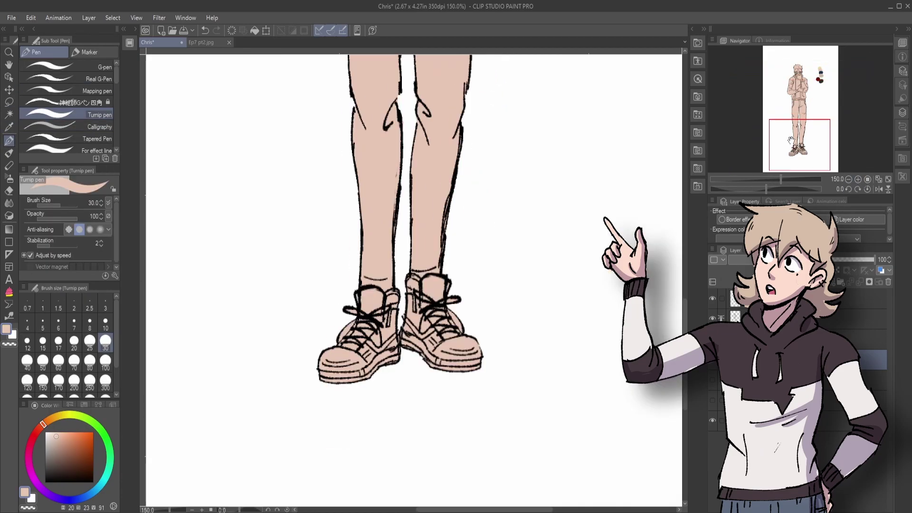
Step: Color the hair with the pale yellow from the palette and paint the eyes white with the Turnip pen at size 30
{"action": "scroll", "coordinate": [484, 315], "scroll_direction": "up", "scroll_amount": 15}
{"action": "left_click", "coordinate": [556, 193], "text": "alt"}
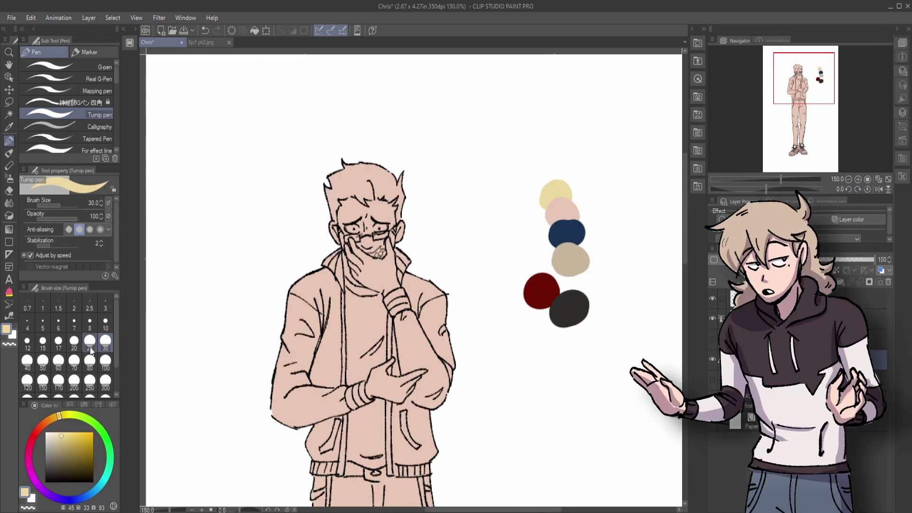
{"action": "mouse_move", "coordinate": [334, 204]}
{"action": "left_mouse_down"}
{"action": "mouse_move", "coordinate": [342, 190]}
{"action": "mouse_move", "coordinate": [385, 174]}
{"action": "mouse_move", "coordinate": [354, 167]}
{"action": "left_mouse_up"}
{"action": "left_click", "coordinate": [388, 174], "text": "alt"}
{"action": "left_click", "coordinate": [376, 176], "text": "alt"}
{"action": "left_click", "coordinate": [379, 222], "text": "alt"}
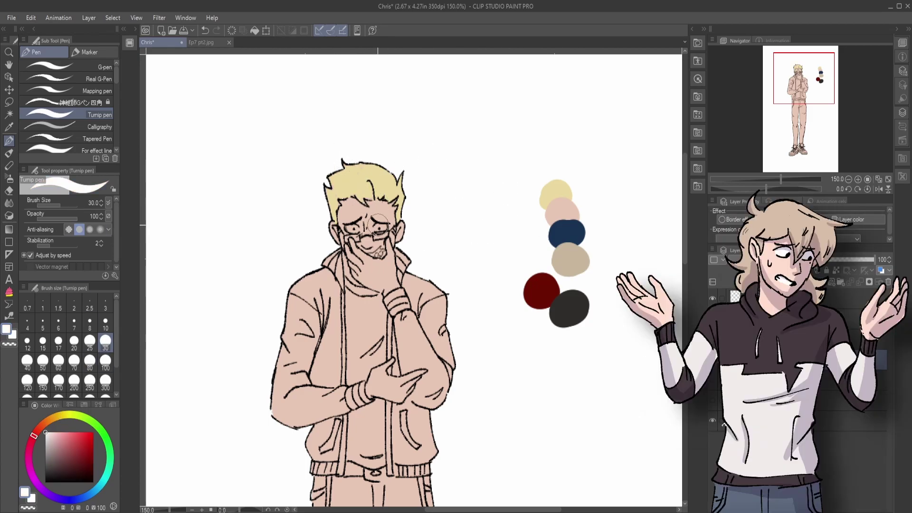
{"action": "left_click_drag", "start_coordinate": [347, 220], "coordinate": [353, 228]}
Step: Auto-select the jacket's body areas and fill them with the dark red from the palette
{"action": "scroll", "coordinate": [361, 285], "scroll_direction": "down", "scroll_amount": 3}
{"action": "left_click", "coordinate": [541, 171], "text": "alt"}
{"action": "key", "text": "w"}
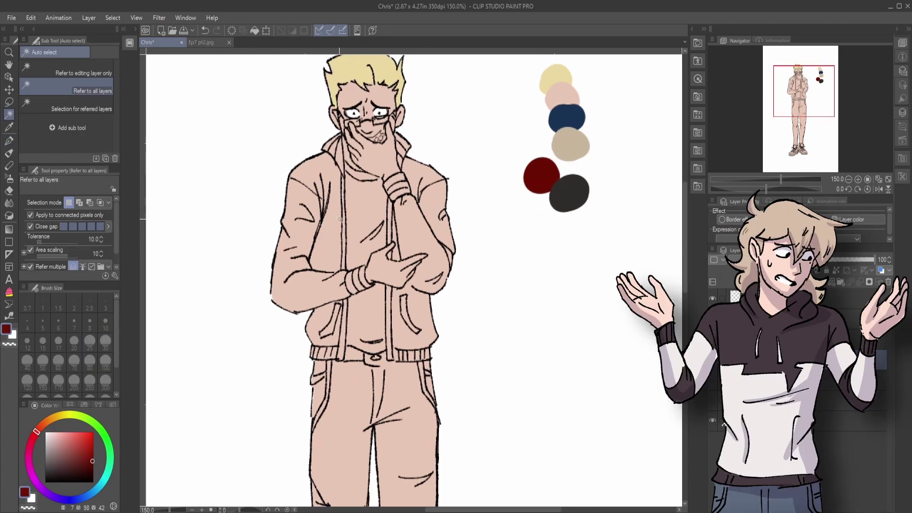
{"action": "left_click", "coordinate": [322, 187]}
{"action": "left_click", "coordinate": [423, 214], "text": "shift"}
{"action": "left_click", "coordinate": [415, 306], "text": "shift"}
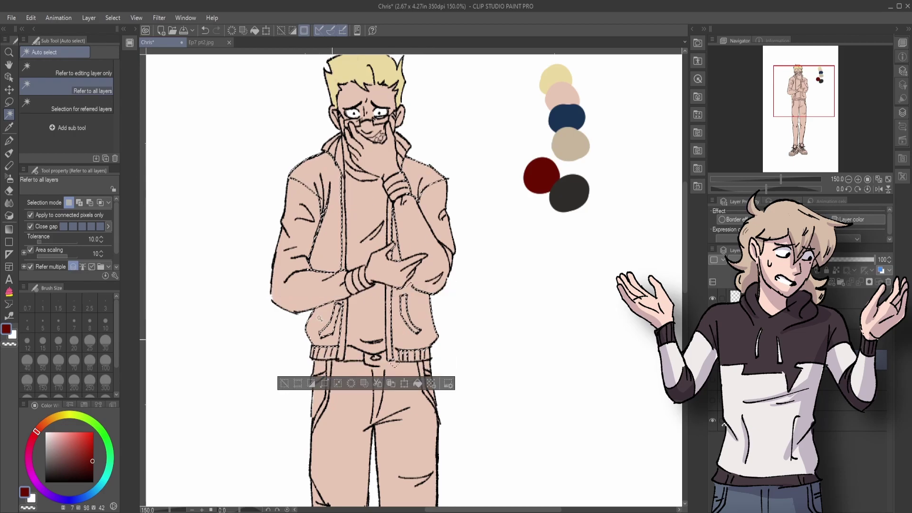
{"action": "key", "text": "alt+BackSpace"}
{"action": "key", "text": "ctrl+d"}
Step: Auto-select the shirt, fill it with the palette's dark blue and touch up edges around the neck and jacket
{"action": "left_click", "coordinate": [567, 118], "text": "alt"}
{"action": "left_click", "coordinate": [365, 219]}
{"action": "left_click", "coordinate": [366, 319], "text": "shift"}
{"action": "key", "text": "alt+BackSpace"}
{"action": "key", "text": "ctrl+d"}
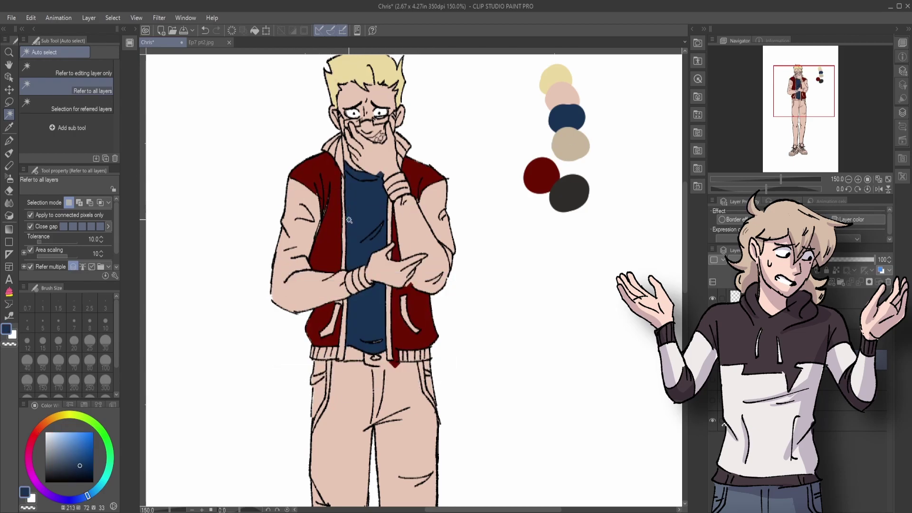
{"action": "key", "text": "p"}
{"action": "left_click", "coordinate": [359, 151], "text": "alt"}
{"action": "left_click", "coordinate": [386, 169], "text": "alt"}
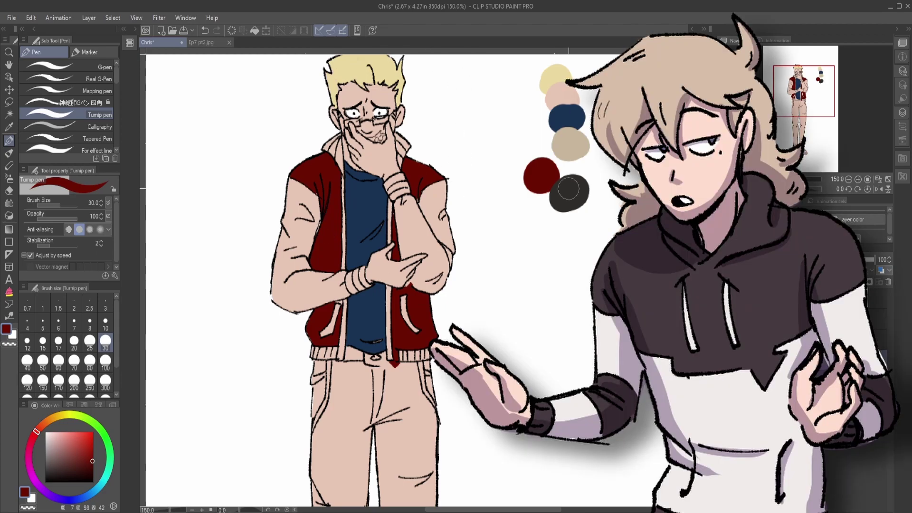
Step: Auto-select the jacket's sleeves, pocket trims and hem ribbing and fill them with the palette's dark grey
{"action": "key", "text": "w"}
{"action": "left_click", "coordinate": [306, 214]}
{"action": "left_click", "coordinate": [361, 281], "text": "shift"}
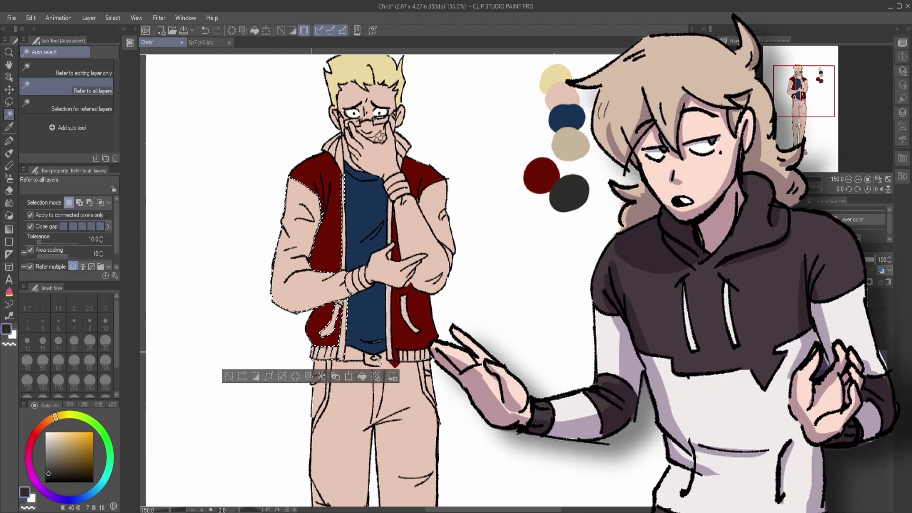
{"action": "left_click", "coordinate": [429, 265], "text": "shift"}
{"action": "left_click", "coordinate": [418, 223], "text": "shift"}
{"action": "key", "text": "alt+BackSpace"}
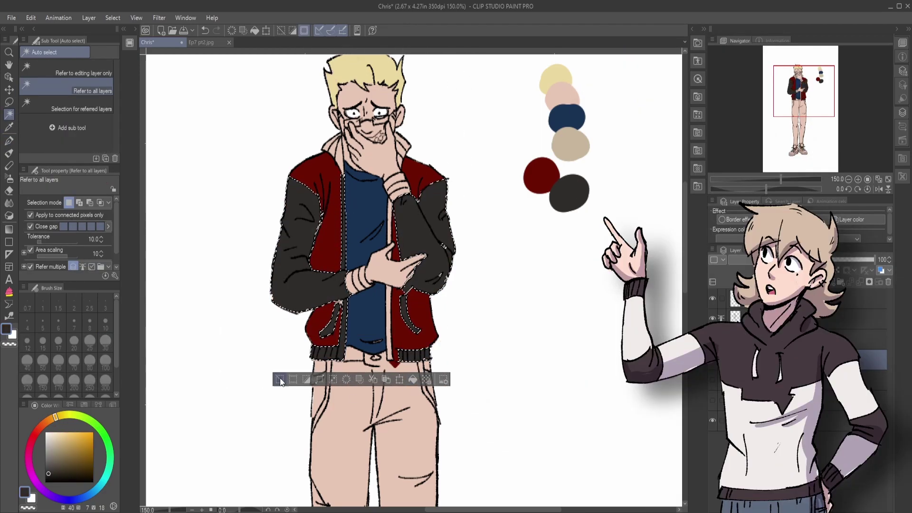
{"action": "key", "text": "ctrl+d"}
Step: Clean up the sleeve edges and red spill below the jacket hem, and check the comic page for reference
{"action": "key", "text": "p"}
{"action": "left_click", "coordinate": [333, 214], "text": "alt"}
{"action": "left_click", "coordinate": [273, 297], "text": "alt"}
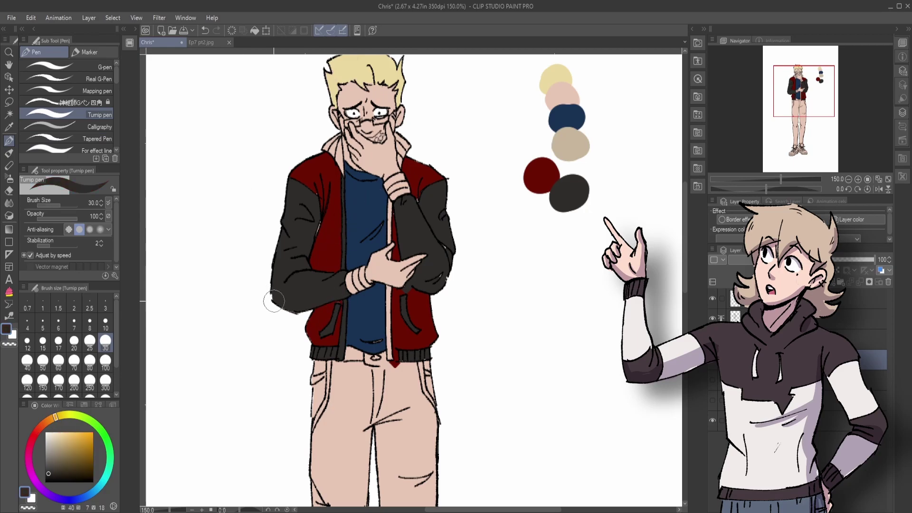
{"action": "left_click", "coordinate": [402, 365], "text": "alt"}
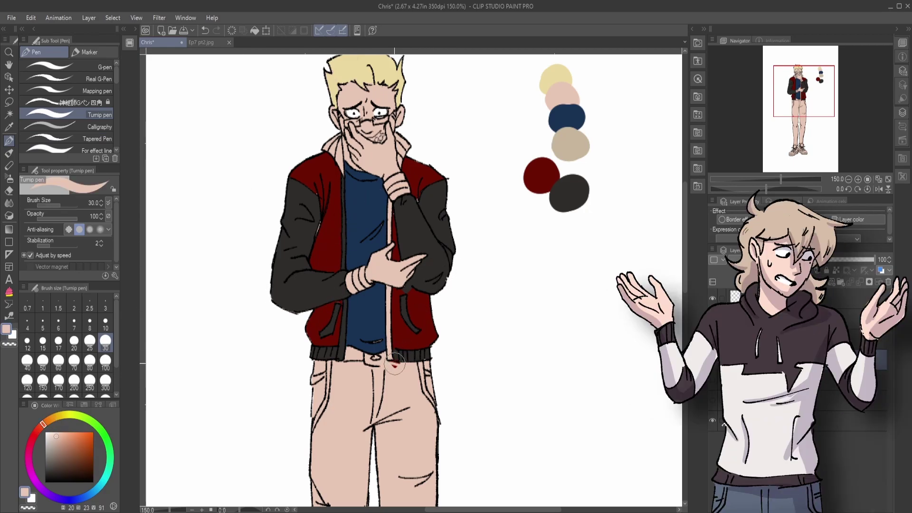
{"action": "key", "text": "ctrl+Tab"}
{"action": "key", "text": "ctrl+Tab"}
Step: Fill the jacket's collar and remaining front zipper band with the dark grey of the sleeves
{"action": "left_click", "coordinate": [337, 233], "text": "alt"}
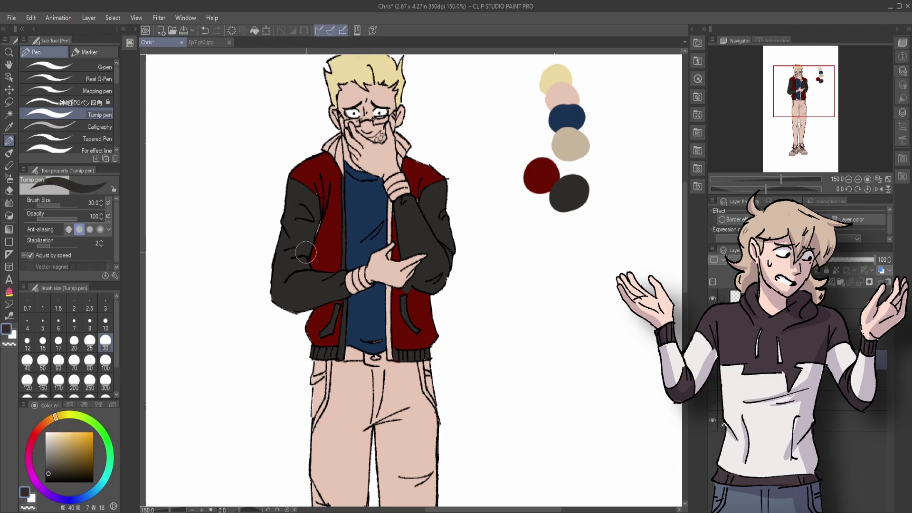
{"action": "key", "text": "w"}
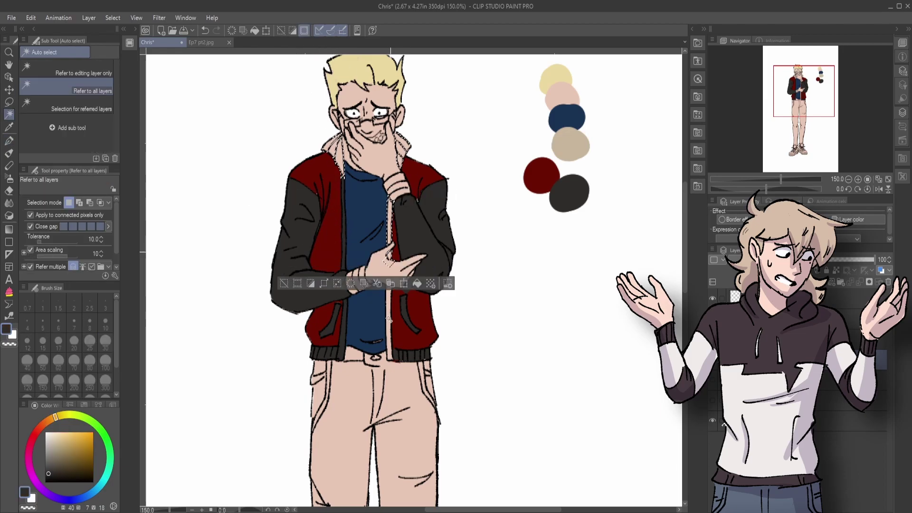
{"action": "key", "text": "p"}
{"action": "left_click", "coordinate": [378, 373], "text": "alt"}
Step: Check the comic page and paint dark red stripes on the jacket's cuffs and collar
{"action": "left_click", "coordinate": [417, 214], "text": "alt"}
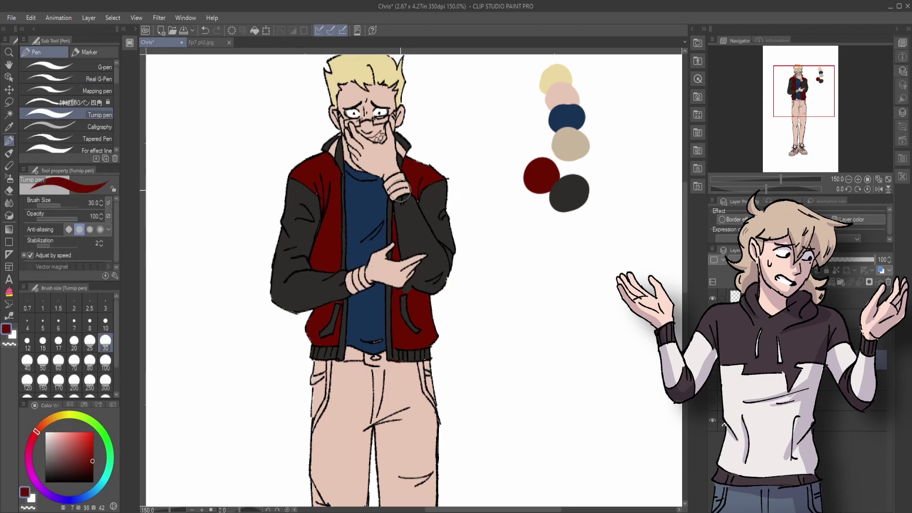
{"action": "key", "text": "ctrl+Tab"}
{"action": "key", "text": "ctrl+Tab"}
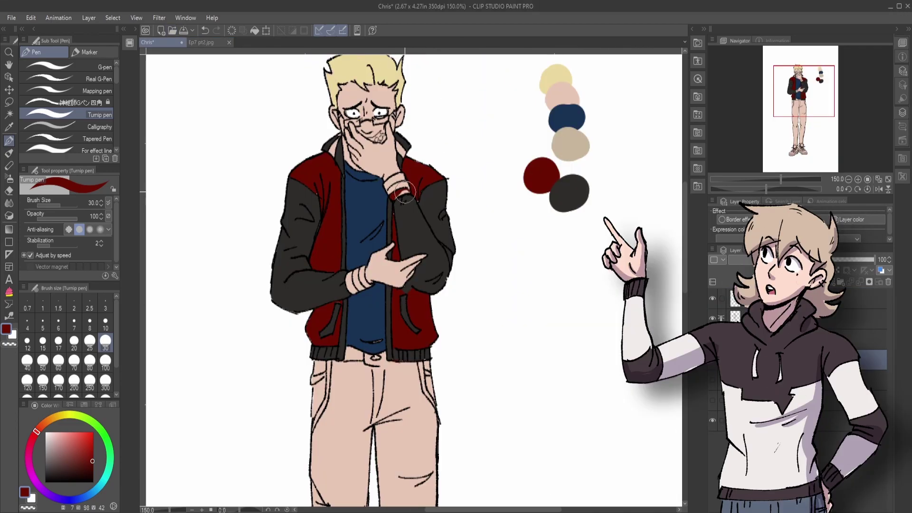
{"action": "left_click_drag", "start_coordinate": [397, 174], "coordinate": [402, 181]}
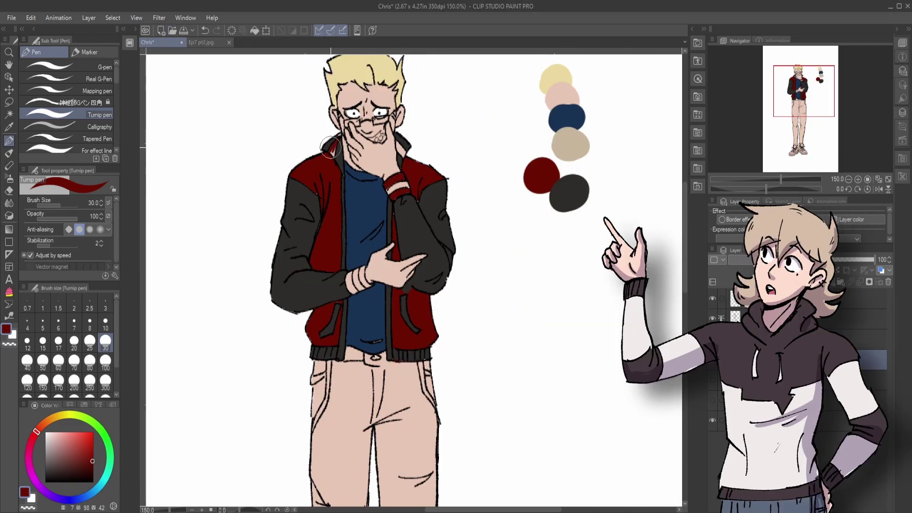
{"action": "left_click_drag", "start_coordinate": [398, 145], "coordinate": [403, 151]}
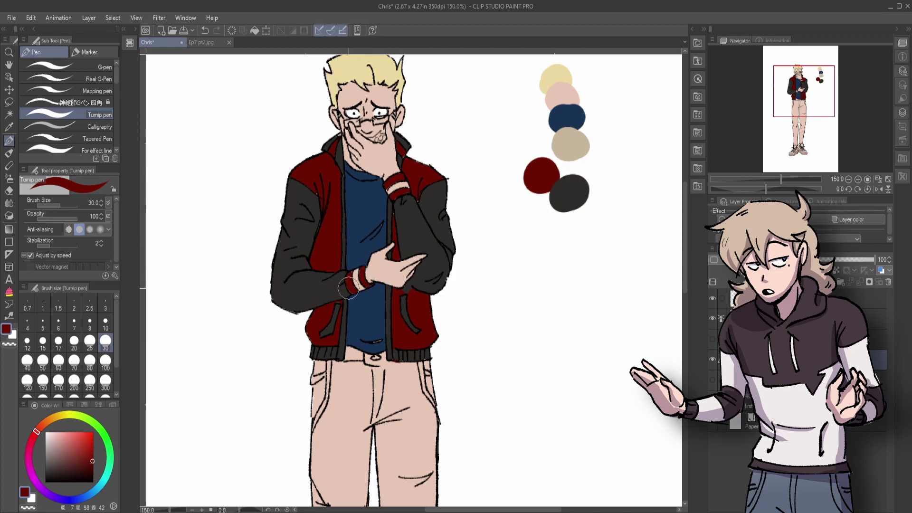
Step: Fill the middle stripe of both cuffs with dark grey and touch up the red bands around it
{"action": "left_click", "coordinate": [368, 116], "text": "alt"}
{"action": "key", "text": "w"}
{"action": "left_click", "coordinate": [358, 281]}
{"action": "key", "text": "ctrl+d"}
{"action": "key", "text": "p"}
{"action": "left_click", "coordinate": [403, 190], "text": "alt"}
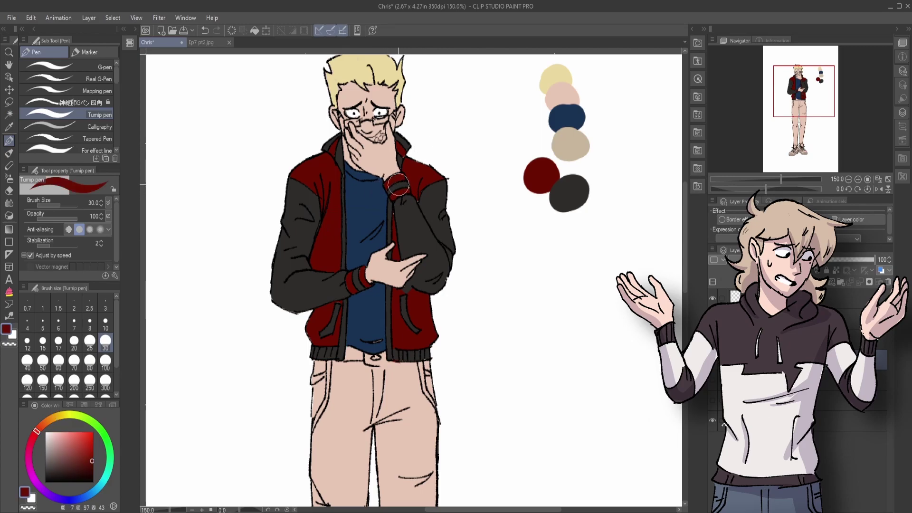
{"action": "mouse_move", "coordinate": [391, 185]}
{"action": "left_mouse_down"}
{"action": "mouse_move", "coordinate": [329, 186]}
{"action": "mouse_move", "coordinate": [341, 187]}
{"action": "mouse_move", "coordinate": [362, 107]}
{"action": "left_mouse_up"}
Step: Fill both trouser legs with the beige from the palette using the enclosing fill tool
{"action": "scroll", "coordinate": [363, 202], "scroll_direction": "down", "scroll_amount": 2}
{"action": "left_click", "coordinate": [515, 145], "text": "alt"}
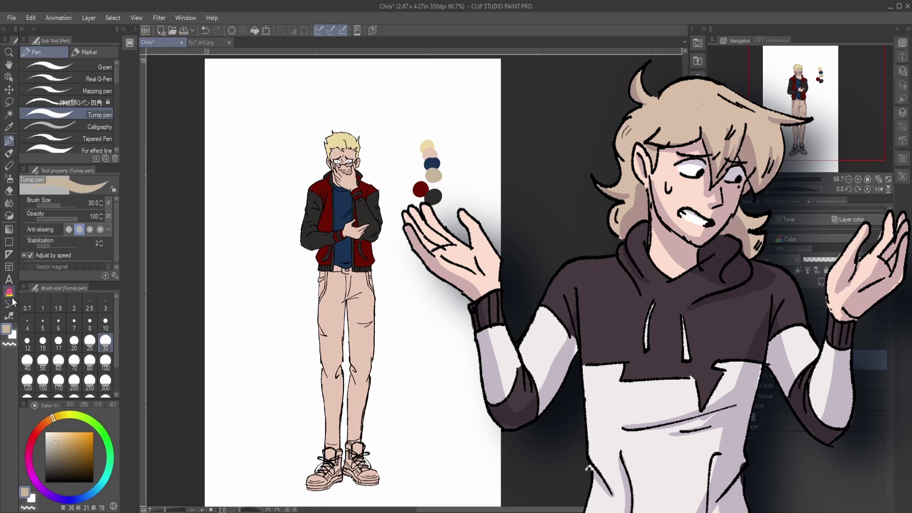
{"action": "left_click", "coordinate": [9, 292]}
{"action": "left_click_drag", "start_coordinate": [323, 275], "coordinate": [381, 265]}
{"action": "mouse_move", "coordinate": [369, 314]}
{"action": "left_mouse_down"}
{"action": "mouse_move", "coordinate": [342, 399]}
{"action": "mouse_move", "coordinate": [344, 427]}
{"action": "left_mouse_up"}
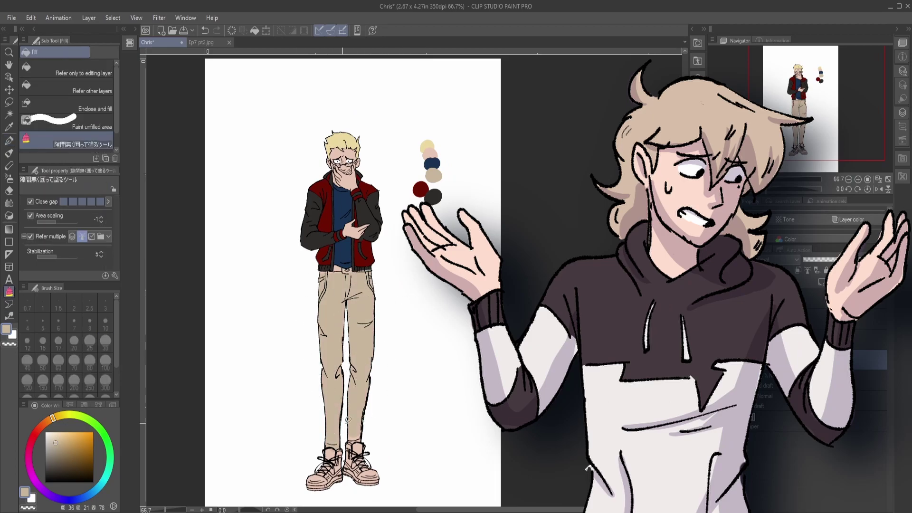
Step: Touch up the colors at the shirt hem and choose a medium grey for the belt buckle
{"action": "scroll", "coordinate": [346, 203], "scroll_direction": "up", "scroll_amount": 3}
{"action": "key", "text": "p"}
{"action": "left_click", "coordinate": [355, 320], "text": "alt"}
{"action": "left_click", "coordinate": [355, 349], "text": "alt"}
{"action": "left_click", "coordinate": [52, 455]}
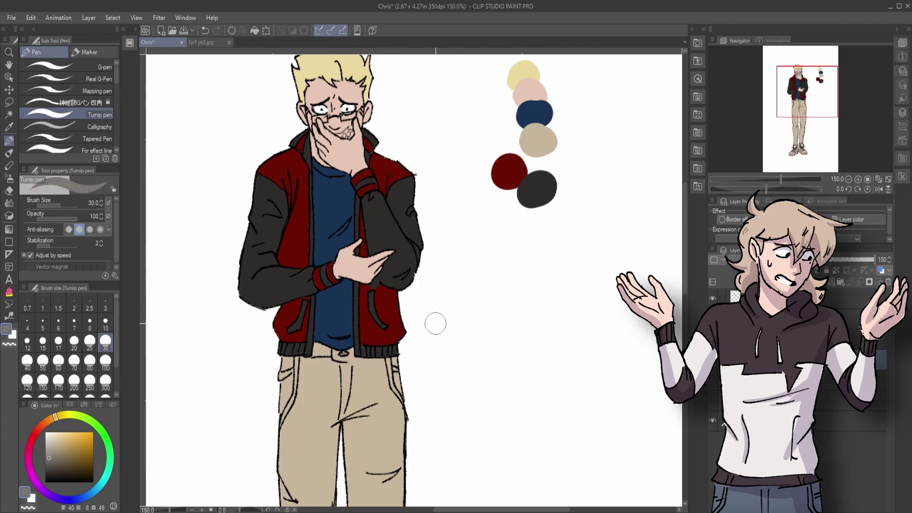
Step: Save the drawing and add a crimson swatch below the color palette
{"action": "scroll", "coordinate": [360, 345], "scroll_direction": "up", "scroll_amount": 2}
{"action": "key", "text": "ctrl+s"}
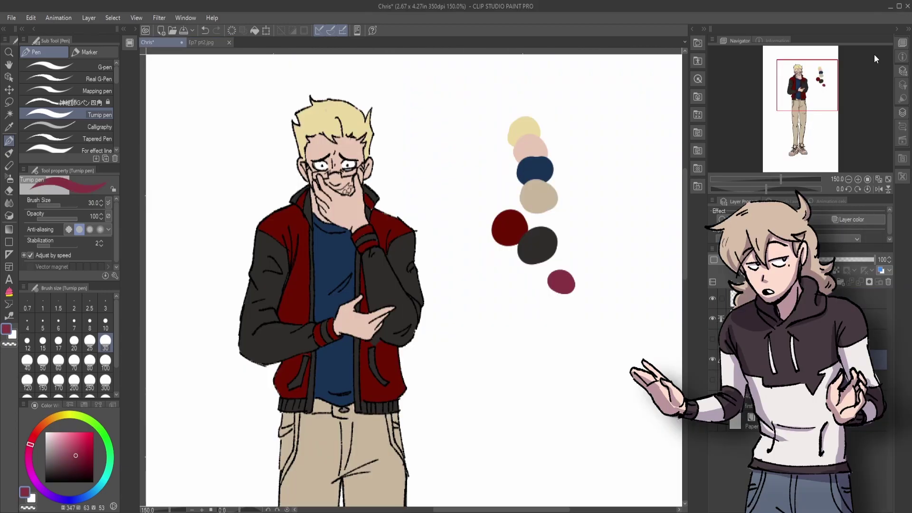
Step: Swap the drawing color to white and touch up the lower face beside the stubble
{"action": "left_click", "coordinate": [858, 179]}
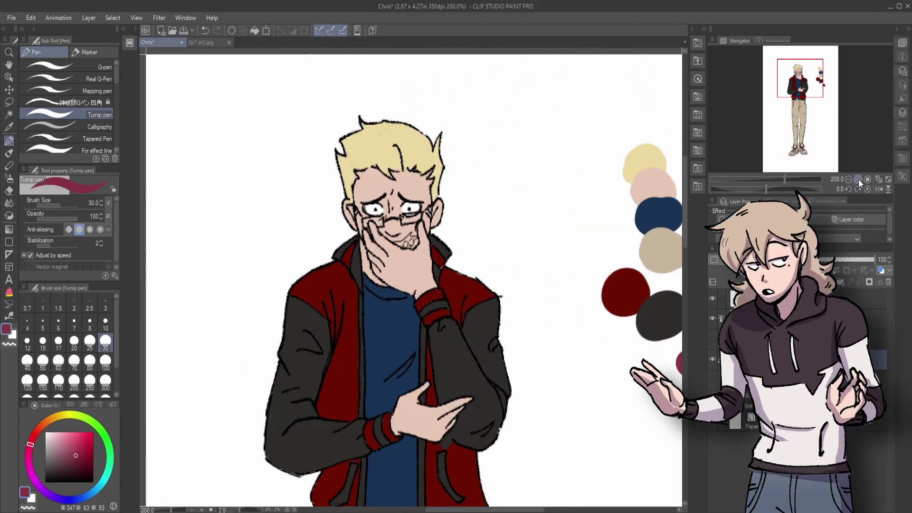
{"action": "key", "text": "x"}
{"action": "left_click", "coordinate": [405, 245]}
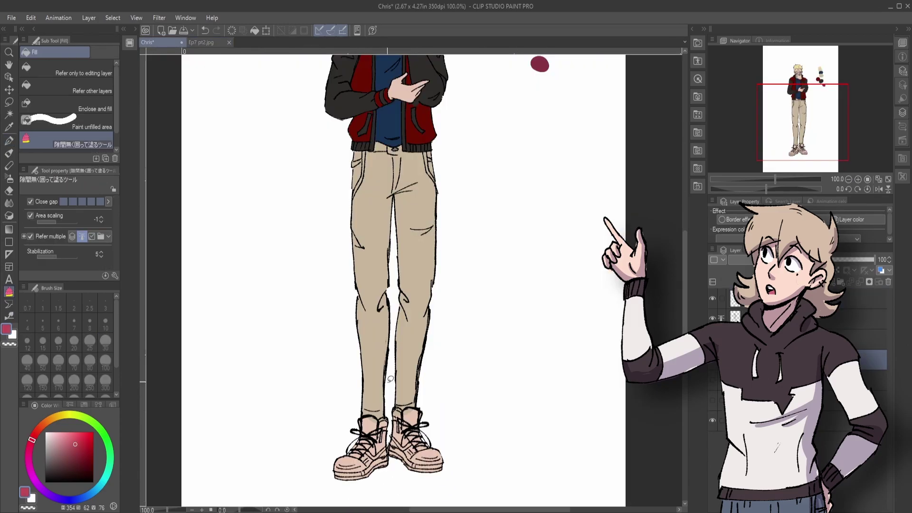
Step: Fill both sneakers with crimson and paint their tongues, laces and soles white, using the Ep7 pt2.jpg page as reference
{"action": "left_click_drag", "start_coordinate": [390, 379], "coordinate": [408, 405]}
{"action": "key", "text": "p"}
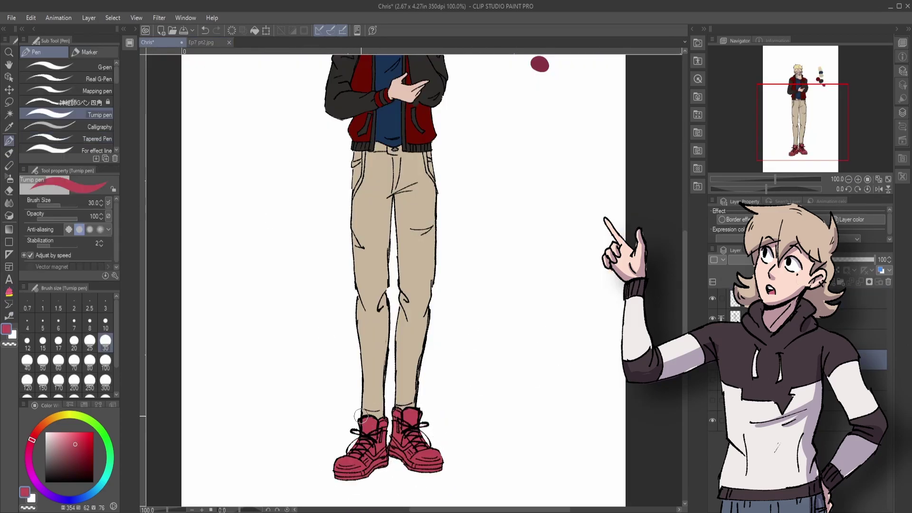
{"action": "key", "text": "x"}
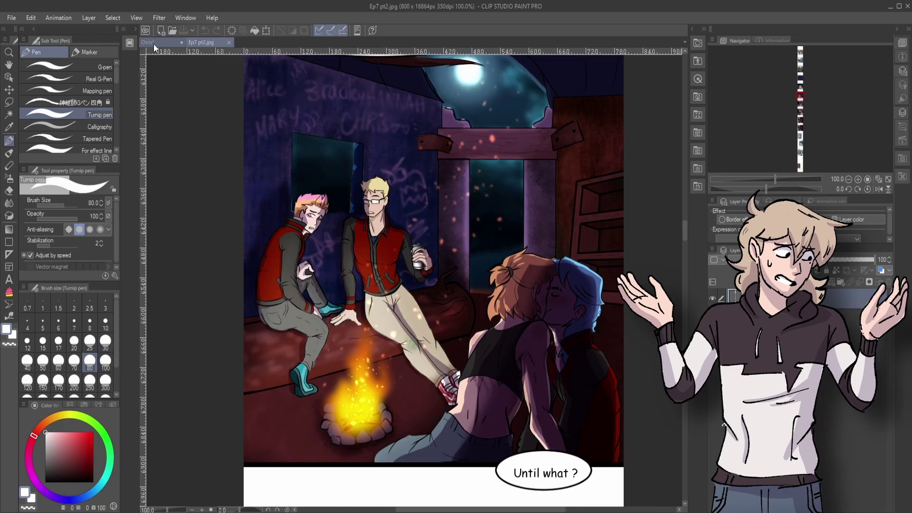
{"action": "mouse_move", "coordinate": [354, 399]}
{"action": "left_mouse_down"}
{"action": "mouse_move", "coordinate": [341, 426]}
{"action": "mouse_move", "coordinate": [398, 381]}
{"action": "mouse_move", "coordinate": [397, 401]}
{"action": "left_mouse_up"}
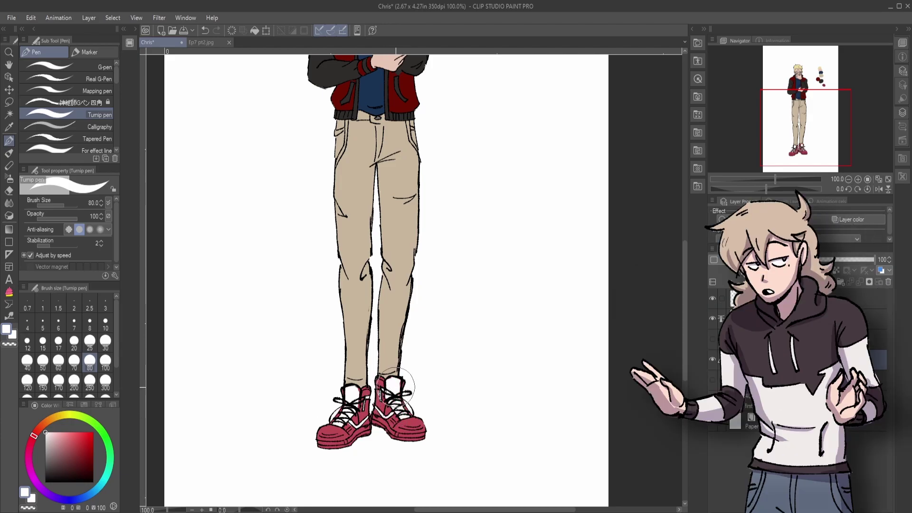
{"action": "left_click", "coordinate": [209, 43]}
{"action": "left_click", "coordinate": [152, 42]}
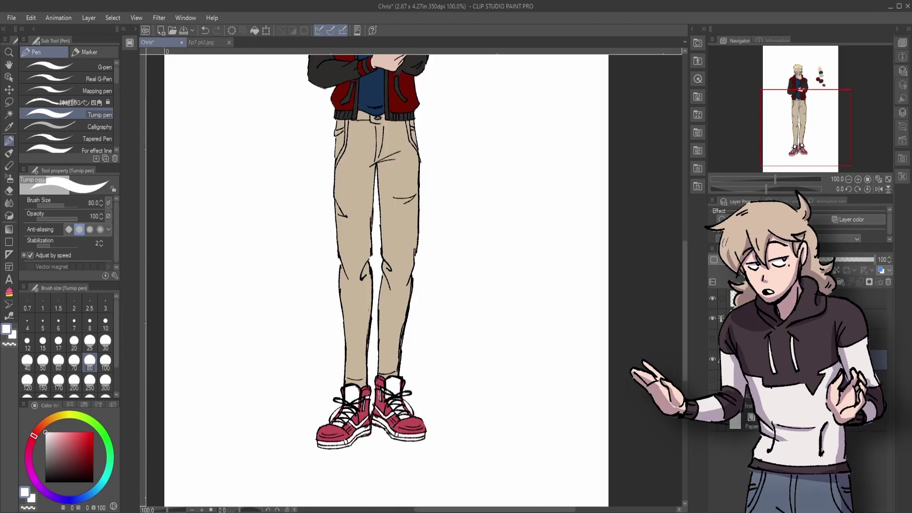
Step: Add white highlights to the sneakers with the Highlight airbrush, raising the brush size to 20, and save the drawing
{"action": "key", "text": "b"}
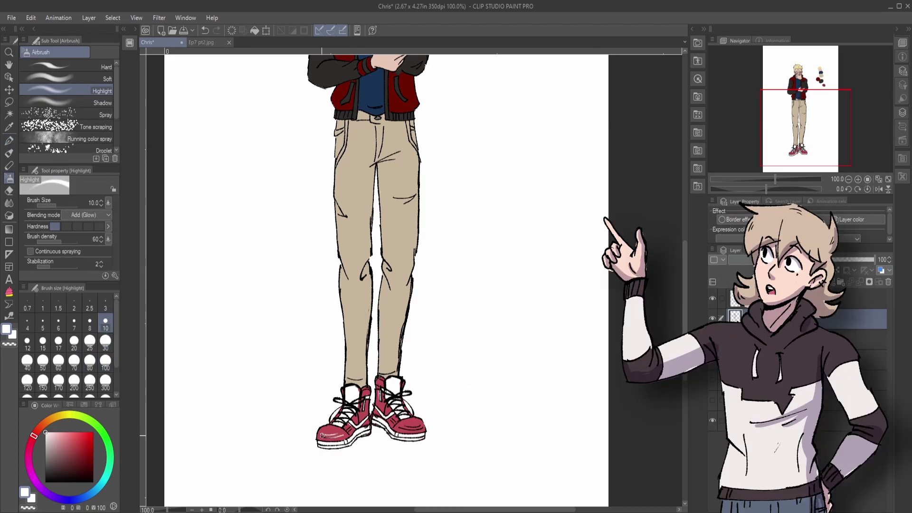
{"action": "key", "text": "bracketright"}
{"action": "key", "text": "bracketright"}
{"action": "key", "text": "bracketright"}
{"action": "key", "text": "bracketright"}
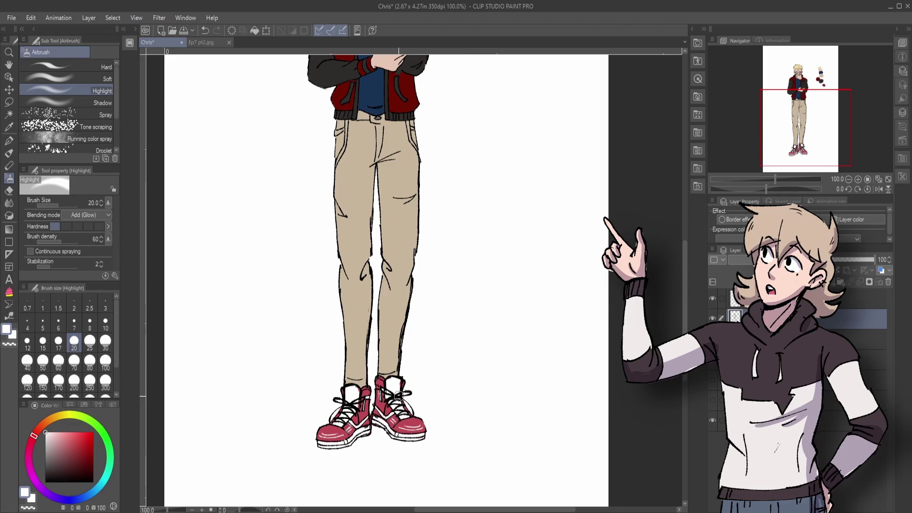
{"action": "key", "text": "ctrl+minus"}
{"action": "key", "text": "ctrl+s"}
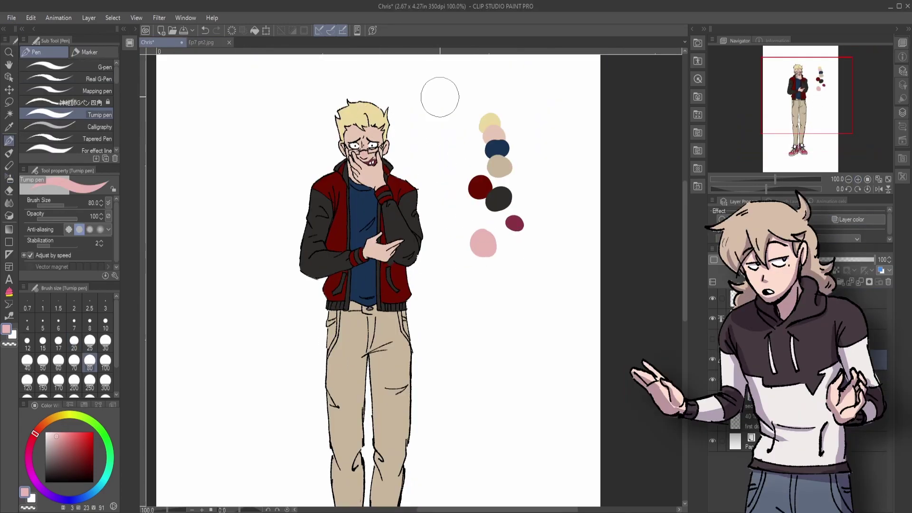
Step: Paint a pink blush on the face around the nose, soften it with Blur, and set its layer opacity to 56
{"action": "scroll", "coordinate": [339, 107], "scroll_direction": "up", "scroll_amount": 1}
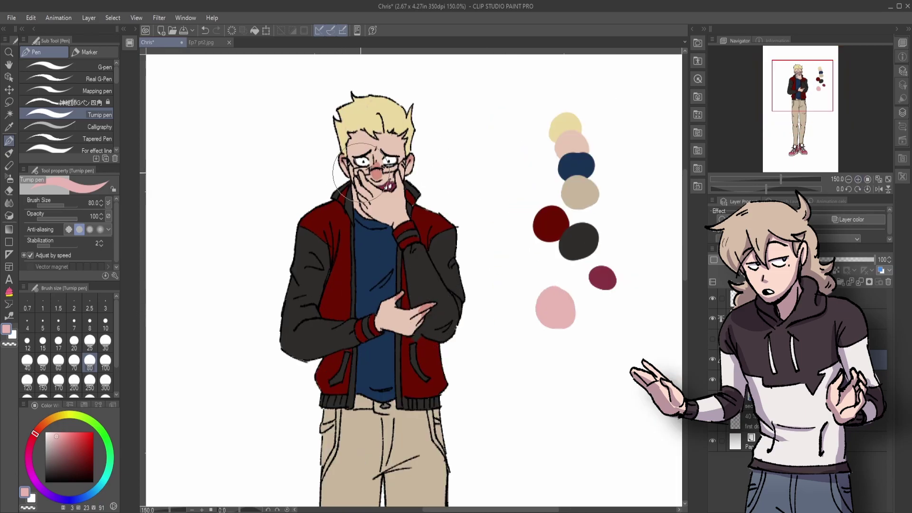
{"action": "left_click_drag", "start_coordinate": [377, 186], "coordinate": [376, 183]}
{"action": "left_click", "coordinate": [845, 260]}
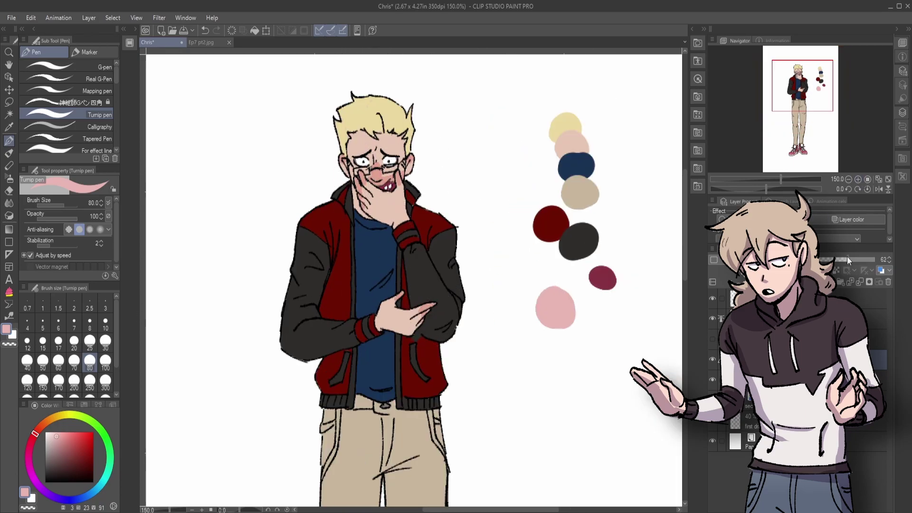
{"action": "left_click", "coordinate": [872, 260]}
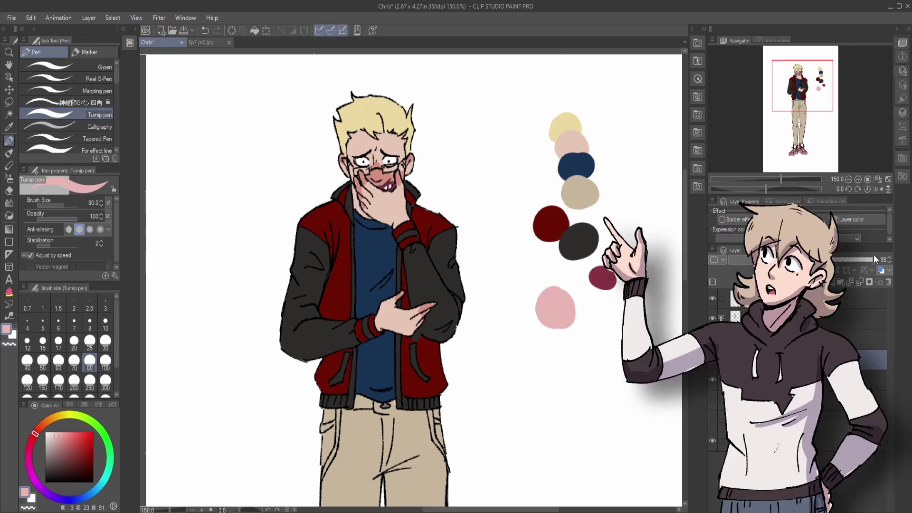
{"action": "left_click", "coordinate": [59, 442]}
{"action": "left_click", "coordinate": [840, 259]}
{"action": "key", "text": "j"}
{"action": "left_click_drag", "start_coordinate": [366, 183], "coordinate": [368, 209]}
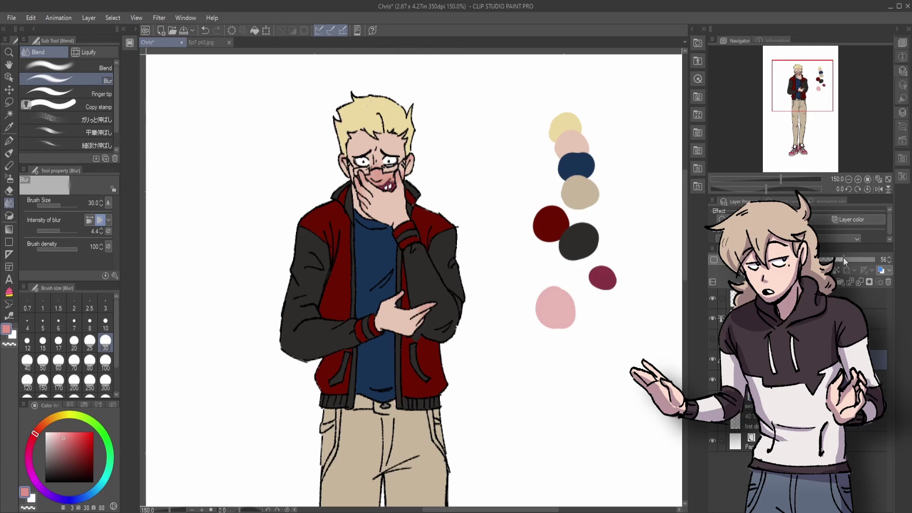
Step: Cover the whole figure with a flat pink overlay on its own layer using the enclosing fill tool
{"action": "left_click", "coordinate": [807, 339]}
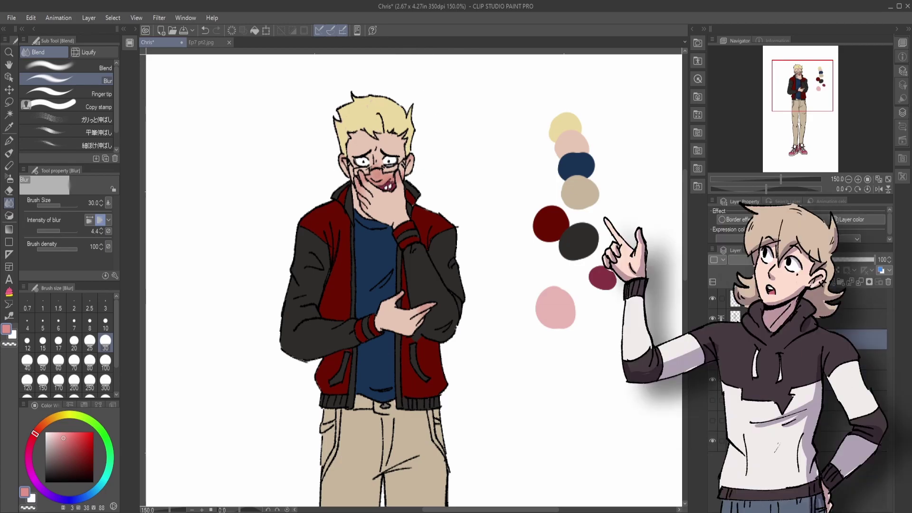
{"action": "scroll", "coordinate": [413, 285], "scroll_direction": "down", "scroll_amount": 5}
{"action": "key", "text": "ctrl+minus"}
{"action": "key", "text": "ctrl+minus"}
{"action": "key", "text": "ctrl+minus"}
{"action": "key", "text": "g"}
{"action": "left_click_drag", "start_coordinate": [400, 329], "coordinate": [346, 460]}
Step: Select the figure's silhouette from head to shoes with Auto select referring to all layers
{"action": "key", "text": "w"}
{"action": "left_click", "coordinate": [463, 427]}
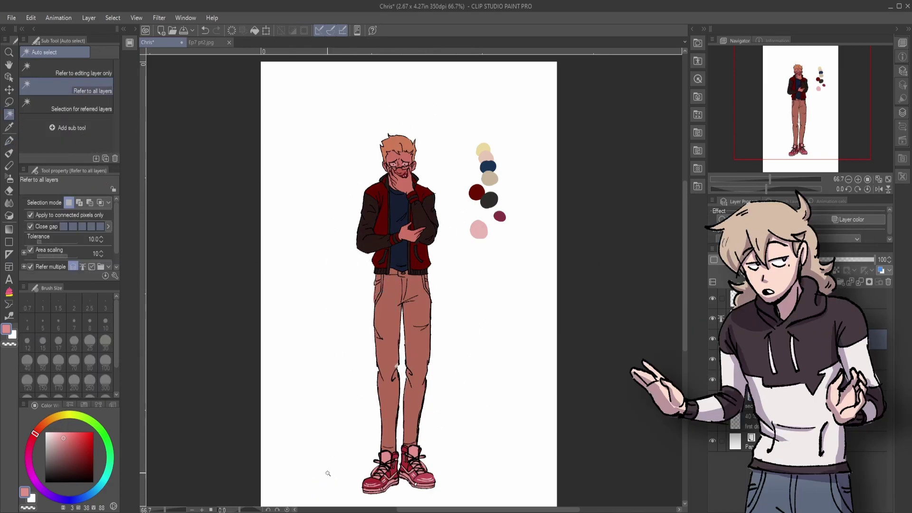
{"action": "key", "text": "ctrl+d"}
{"action": "key", "text": "p"}
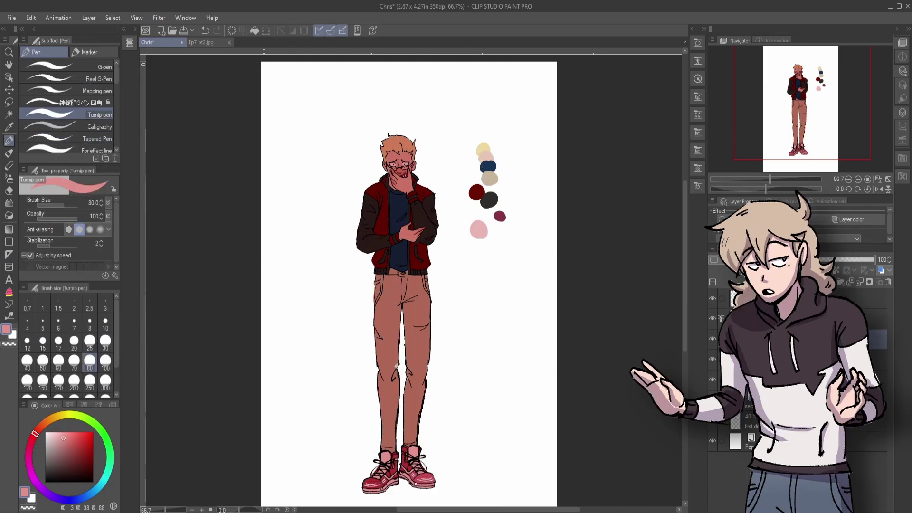
{"action": "key", "text": "w"}
{"action": "left_click", "coordinate": [437, 455]}
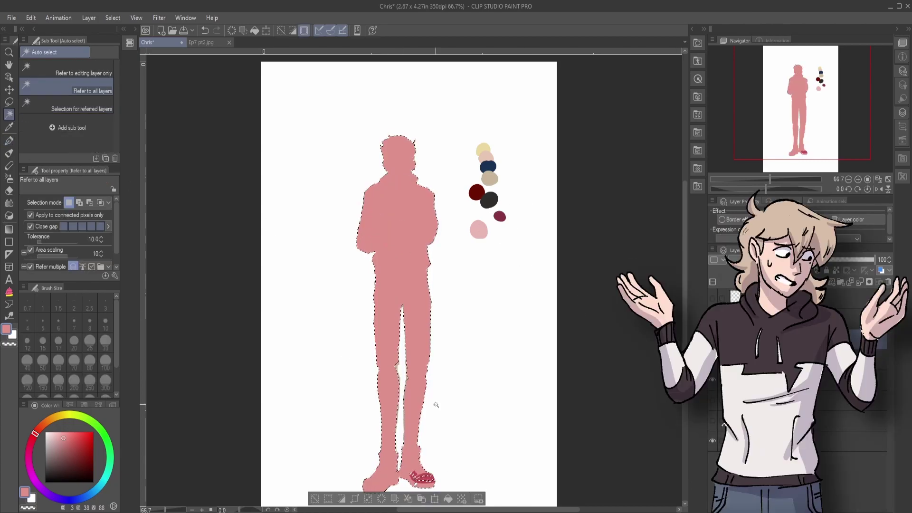
{"action": "key", "text": "m"}
{"action": "scroll", "coordinate": [437, 455], "scroll_direction": "down", "scroll_amount": 2}
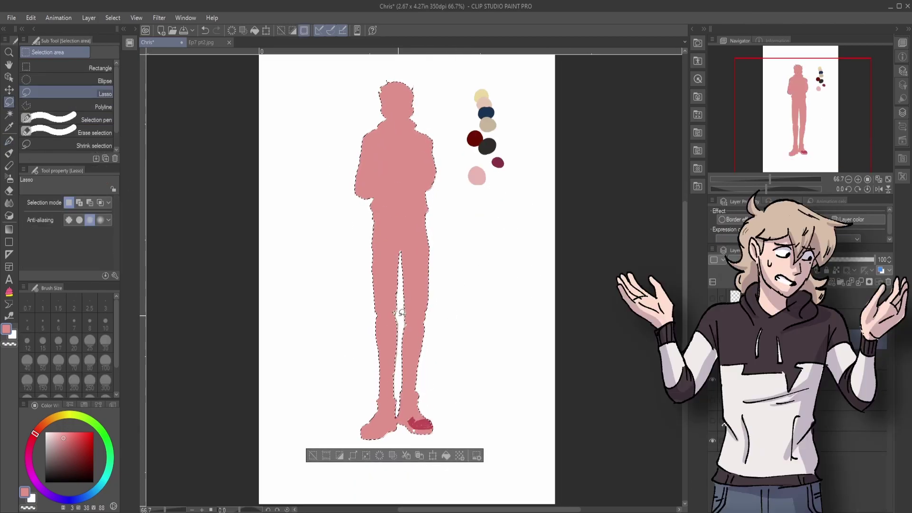
Step: Apply the Blue sky 3 gradient over the selected silhouette, running vertically from the head to the feet
{"action": "key", "text": "g"}
{"action": "scroll", "coordinate": [114, 92], "scroll_direction": "up", "scroll_amount": 3}
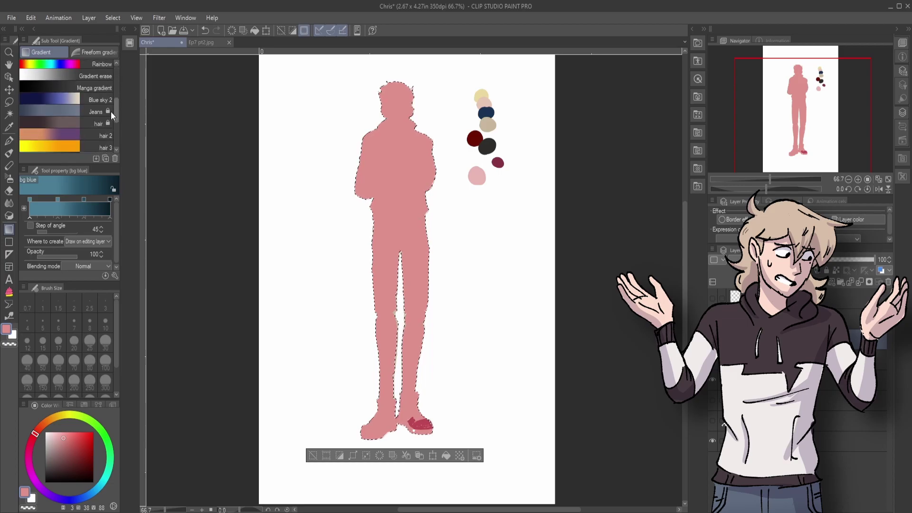
{"action": "scroll", "coordinate": [113, 115], "scroll_direction": "down", "scroll_amount": 3}
{"action": "left_click", "coordinate": [98, 119]}
{"action": "left_click_drag", "start_coordinate": [394, 83], "coordinate": [394, 435]}
{"action": "left_click", "coordinate": [713, 320]}
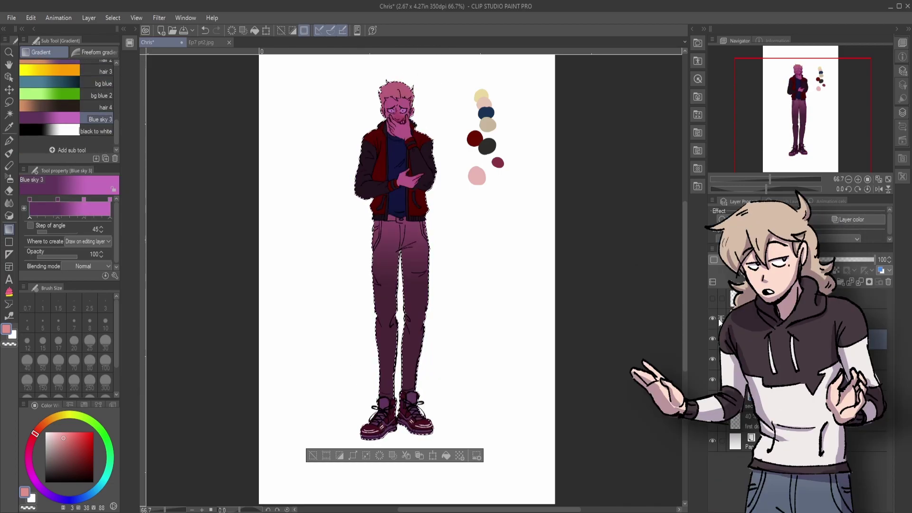
Step: Clear the selection and lower the opacity of the purple gradient layer so the flat colors show through
{"action": "left_click_drag", "start_coordinate": [874, 260], "coordinate": [851, 260]}
{"action": "key", "text": "ctrl+d"}
{"action": "scroll", "coordinate": [808, 92], "scroll_direction": "up", "scroll_amount": 3}
{"action": "left_click_drag", "start_coordinate": [807, 92], "coordinate": [810, 80]}
{"action": "left_click_drag", "start_coordinate": [845, 260], "coordinate": [837, 259]}
Step: Paint bright pink liquid drips over the mouth, hand, neck and shirt collar on a new layer with the Turnip pen
{"action": "key", "text": "ctrl+shift+n"}
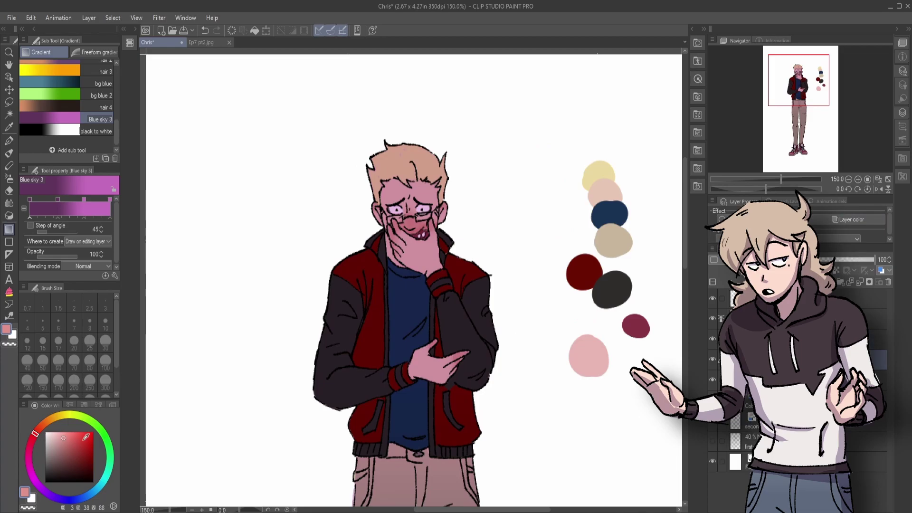
{"action": "key", "text": "p"}
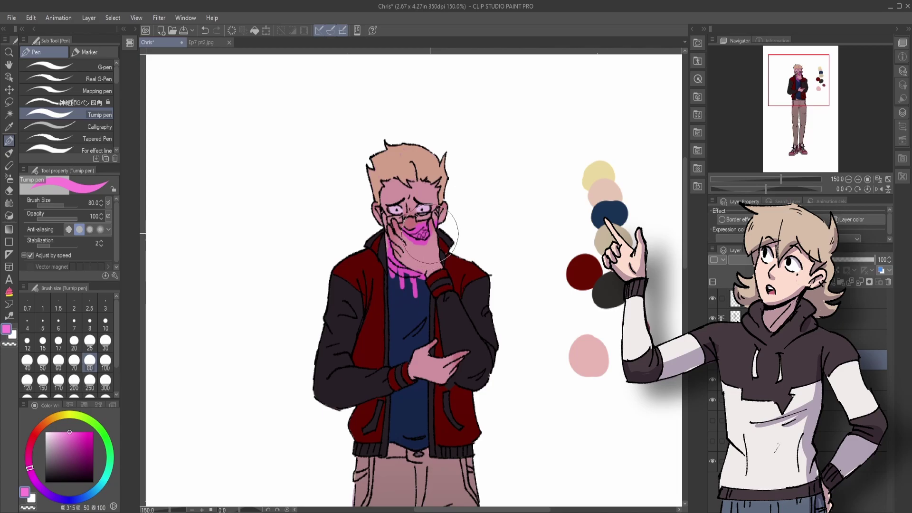
{"action": "scroll", "coordinate": [419, 254], "scroll_direction": "down", "scroll_amount": 5}
{"action": "scroll", "coordinate": [382, 318], "scroll_direction": "up", "scroll_amount": 6}
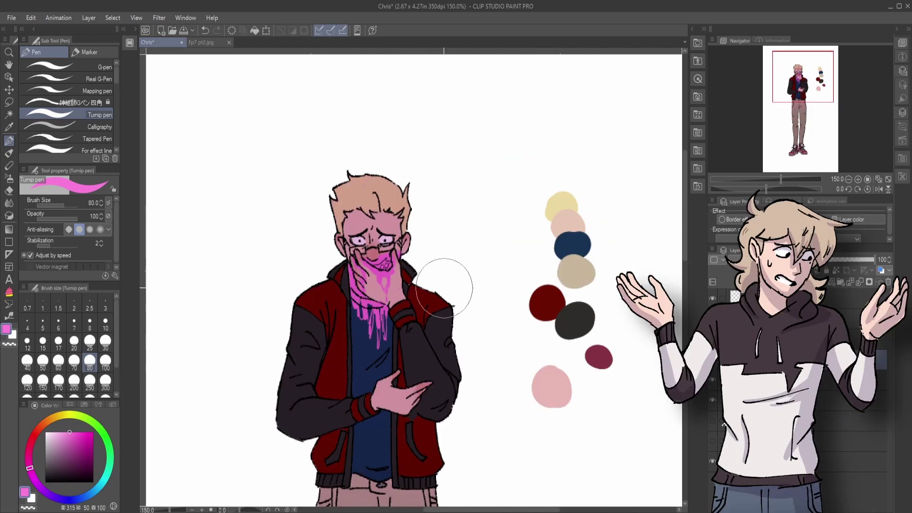
Step: Recolor the drips dark red with the layer color effect and set the layer opacity to 83
{"action": "left_click", "coordinate": [851, 219]}
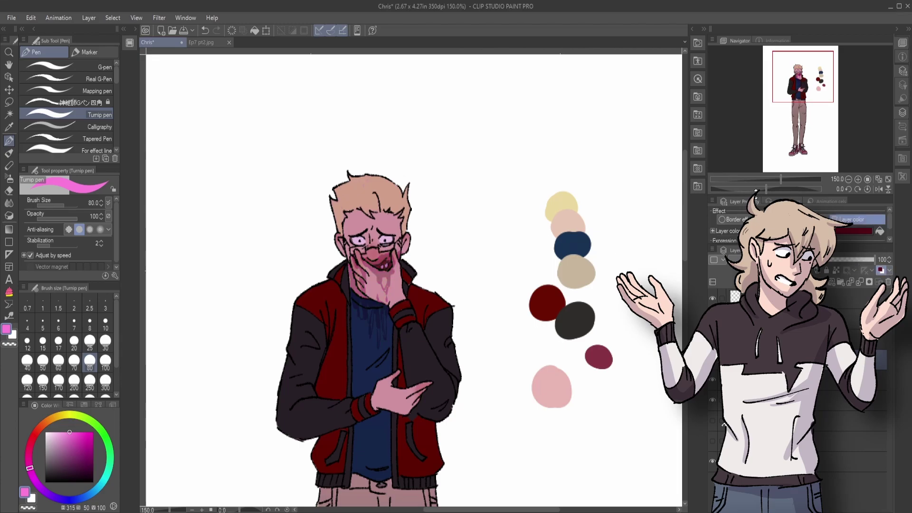
{"action": "left_click_drag", "start_coordinate": [876, 259], "coordinate": [863, 259]}
{"action": "left_click_drag", "start_coordinate": [377, 349], "coordinate": [415, 286]}
{"action": "left_click_drag", "start_coordinate": [425, 191], "coordinate": [472, 238]}
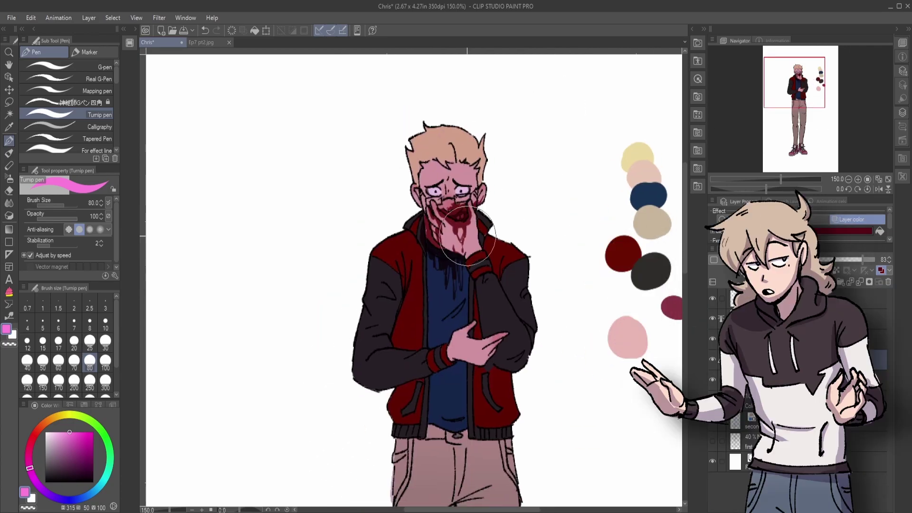
Step: Extend the drips over the chin and collar, reapply the dark red layer color and set the layer opacity to 81
{"action": "left_click", "coordinate": [856, 318]}
{"action": "left_click_drag", "start_coordinate": [435, 214], "coordinate": [442, 285]}
{"action": "left_click_drag", "start_coordinate": [806, 86], "coordinate": [810, 79]}
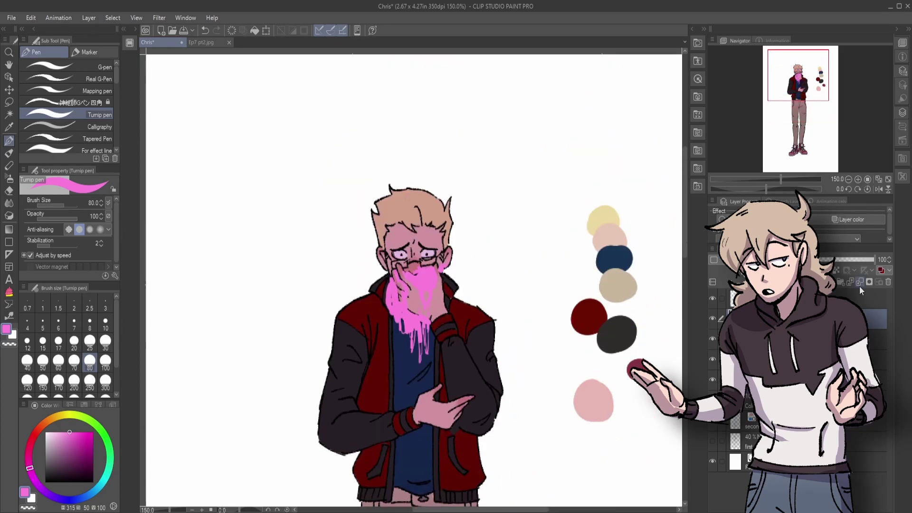
{"action": "left_click", "coordinate": [852, 220]}
{"action": "left_click_drag", "start_coordinate": [874, 260], "coordinate": [861, 263]}
Step: Draw an arrow toward the mouth and handwrite "Grape Juice" with a small face beside the character, using a size 30 pen
{"action": "scroll", "coordinate": [857, 156], "scroll_direction": "up", "scroll_amount": 3}
{"action": "left_click", "coordinate": [849, 179]}
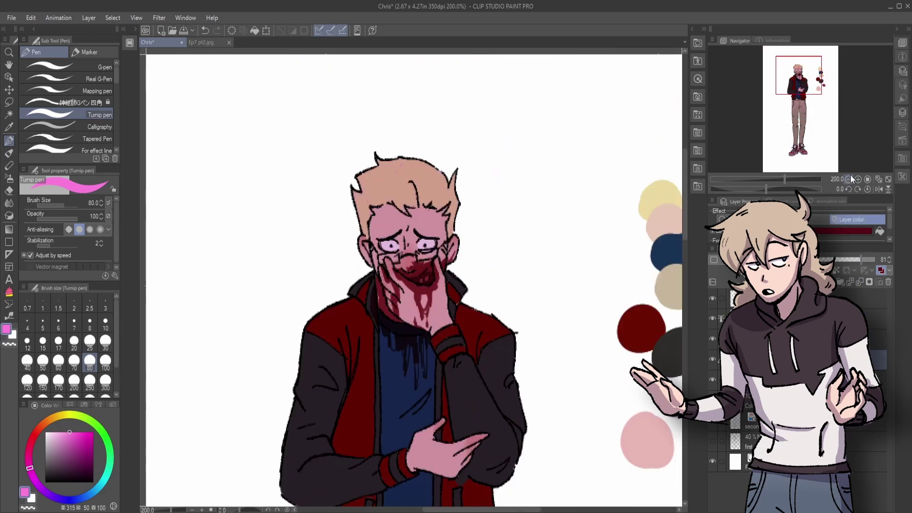
{"action": "left_click_drag", "start_coordinate": [306, 238], "coordinate": [337, 257]}
{"action": "left_click_drag", "start_coordinate": [333, 247], "coordinate": [337, 257]}
{"action": "left_click", "coordinate": [81, 103]}
{"action": "left_click", "coordinate": [105, 342]}
{"action": "left_click_drag", "start_coordinate": [207, 180], "coordinate": [267, 202]}
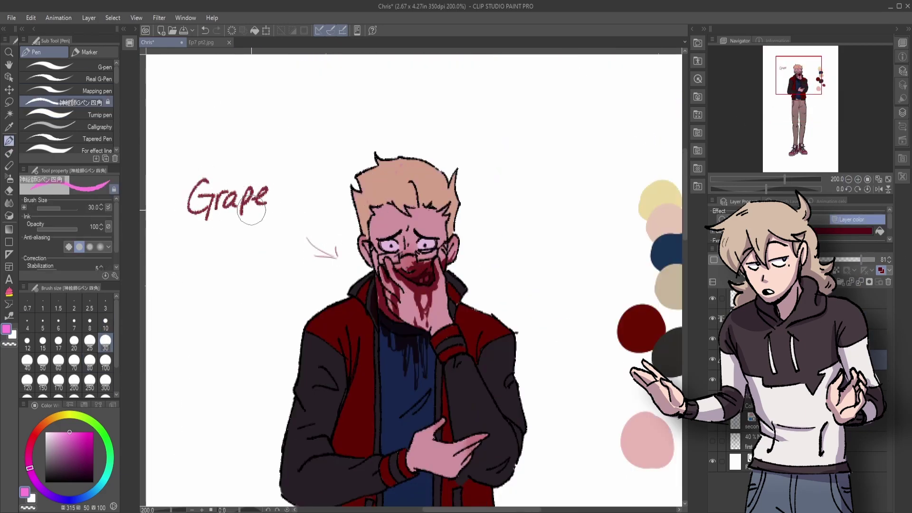
{"action": "left_click_drag", "start_coordinate": [205, 228], "coordinate": [281, 248]}
{"action": "left_click_drag", "start_coordinate": [216, 285], "coordinate": [228, 291]}
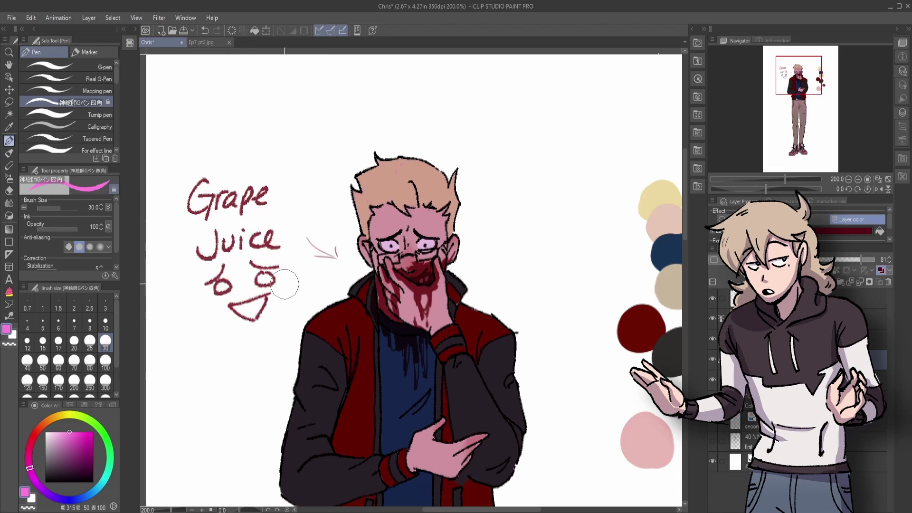
Step: Lasso the handwritten note, face and arrow beside the character and delete them
{"action": "key", "text": "m"}
{"action": "mouse_move", "coordinate": [235, 149]}
{"action": "left_mouse_down"}
{"action": "mouse_move", "coordinate": [204, 377]}
{"action": "mouse_move", "coordinate": [179, 391]}
{"action": "left_mouse_up"}
{"action": "key", "text": "Delete"}
Step: Return to the Chris drawing and shade parts of the face with the muted purple using the Turnip pen at size 30
{"action": "scroll", "coordinate": [842, 159], "scroll_direction": "down", "scroll_amount": 2}
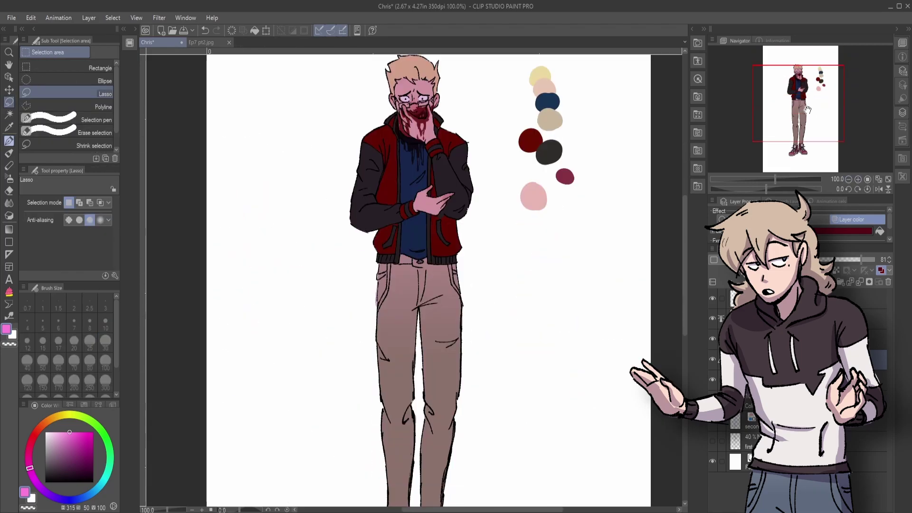
{"action": "scroll", "coordinate": [844, 159], "scroll_direction": "up", "scroll_amount": 2}
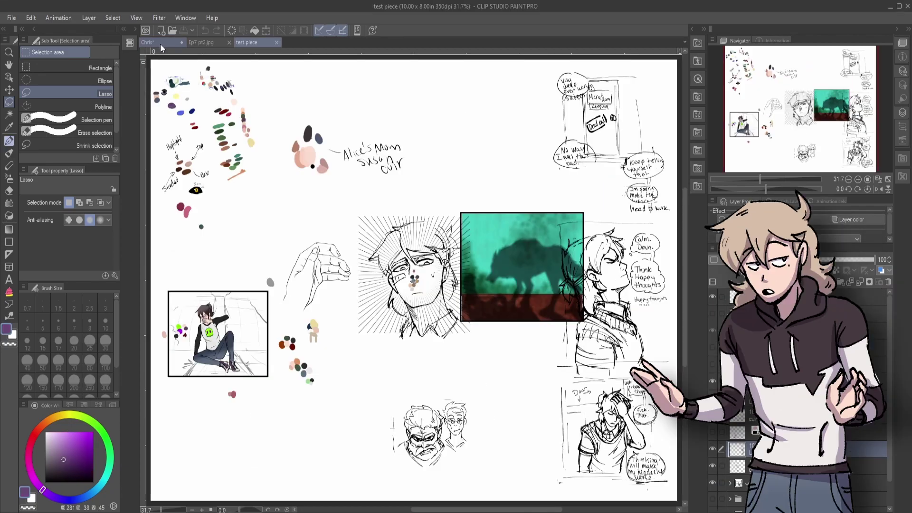
{"action": "left_click", "coordinate": [161, 44]}
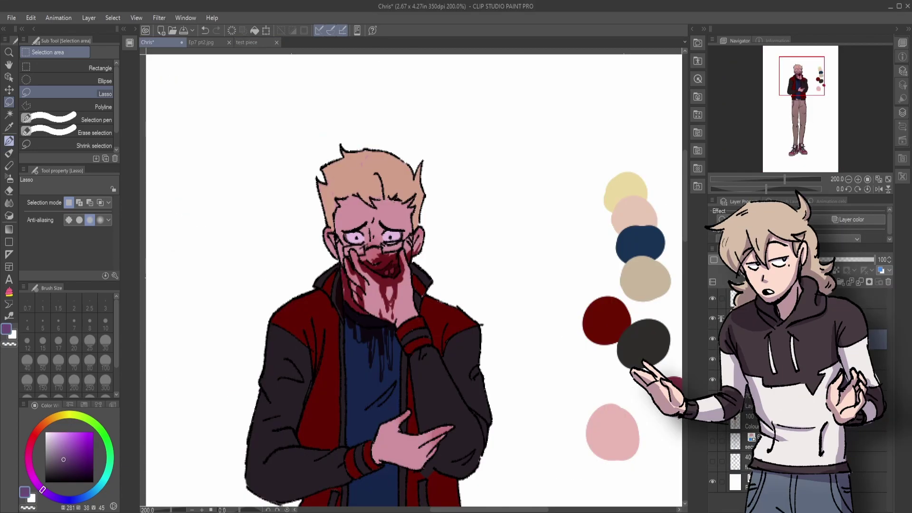
{"action": "key", "text": "p"}
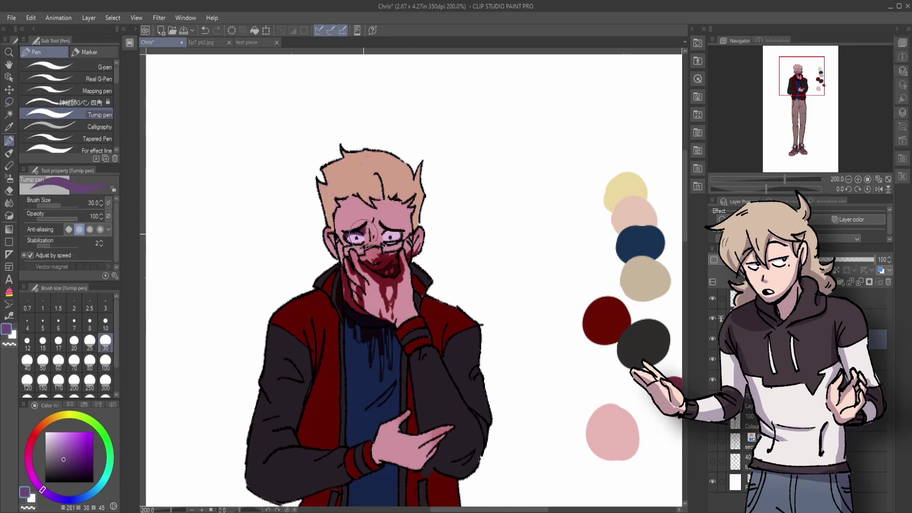
{"action": "left_click_drag", "start_coordinate": [355, 233], "coordinate": [370, 177]}
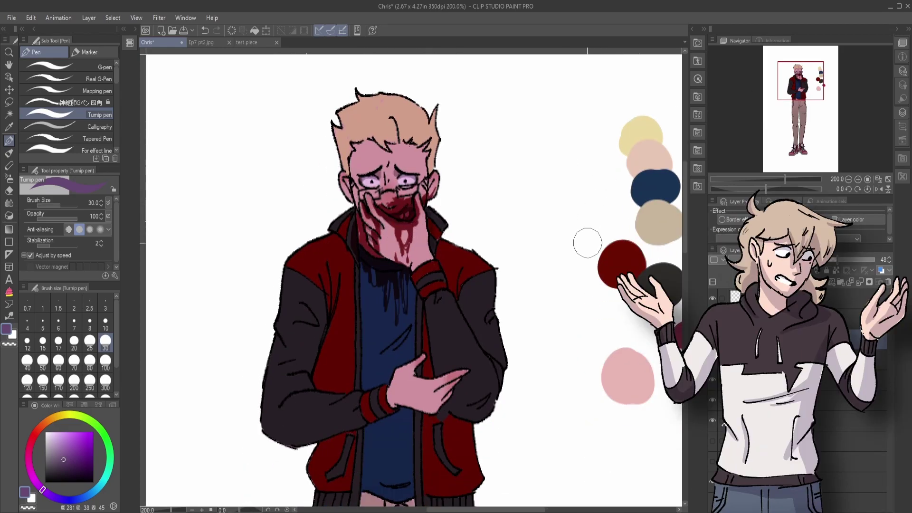
{"action": "left_click_drag", "start_coordinate": [588, 243], "coordinate": [604, 285]}
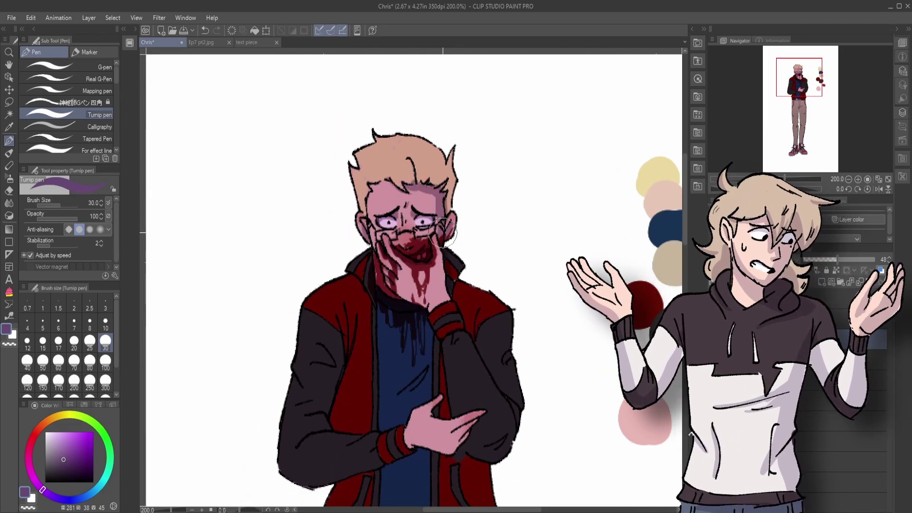
Step: Try touching up the hair with the pale yellow sampled from the palette
{"action": "left_click", "coordinate": [658, 175], "text": "alt"}
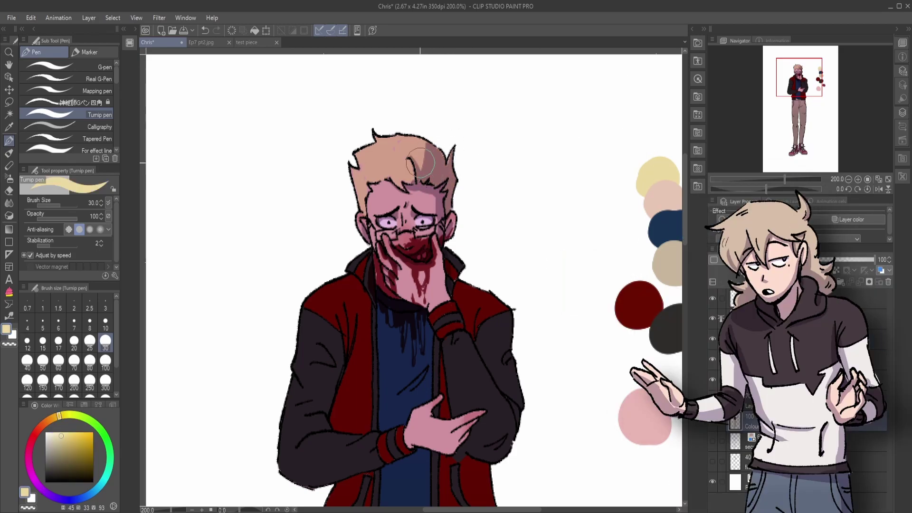
{"action": "mouse_move", "coordinate": [368, 187]}
{"action": "left_mouse_down"}
{"action": "mouse_move", "coordinate": [342, 247]}
{"action": "mouse_move", "coordinate": [379, 164]}
{"action": "mouse_move", "coordinate": [372, 74]}
{"action": "left_mouse_up"}
{"action": "key", "text": "ctrl+z"}
Step: Shade one side of the hair, jacket and raised sleeve with the muted purple, filling the enclosed sleeve area
{"action": "left_click", "coordinate": [407, 214], "text": "alt"}
{"action": "left_click_drag", "start_coordinate": [444, 184], "coordinate": [503, 345]}
{"action": "mouse_move", "coordinate": [459, 224]}
{"action": "left_mouse_down"}
{"action": "mouse_move", "coordinate": [453, 189]}
{"action": "mouse_move", "coordinate": [501, 181]}
{"action": "left_mouse_up"}
{"action": "key", "text": "g"}
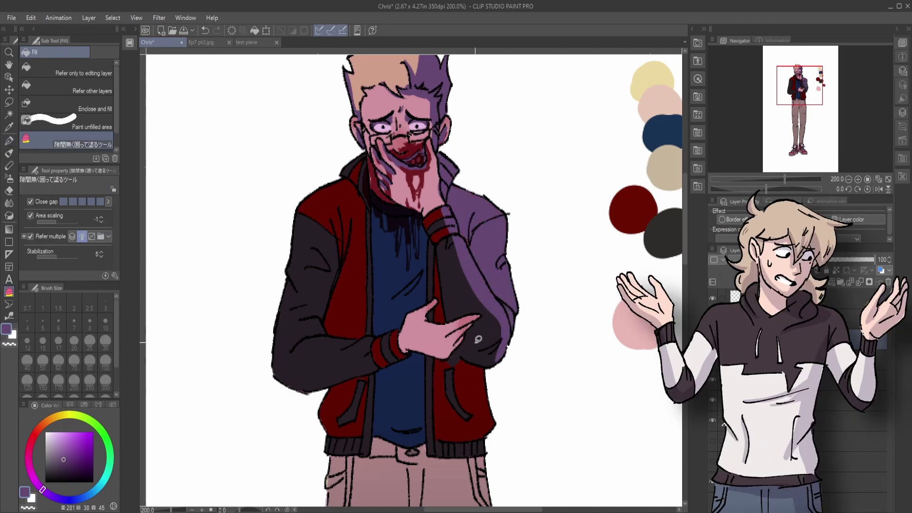
{"action": "left_click_drag", "start_coordinate": [485, 356], "coordinate": [484, 358]}
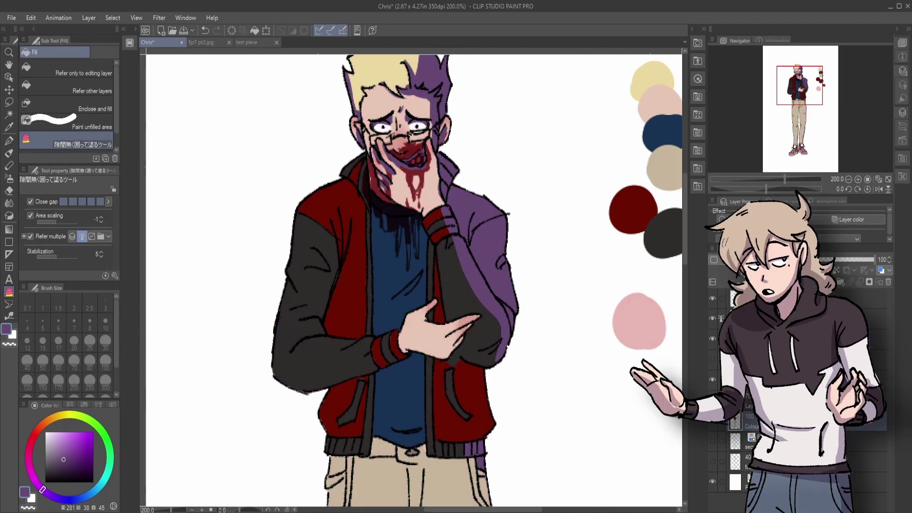
Step: Lower the purple shadow layer's opacity to 47% and check the shading on the upper body
{"action": "key", "text": "p"}
{"action": "left_click_drag", "start_coordinate": [875, 259], "coordinate": [849, 260]}
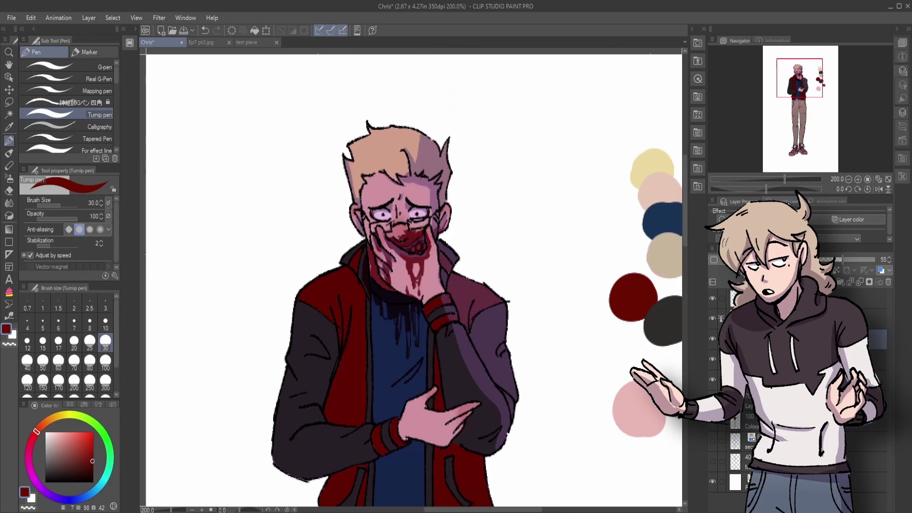
{"action": "key", "text": "ctrl+minus"}
{"action": "key", "text": "ctrl+minus"}
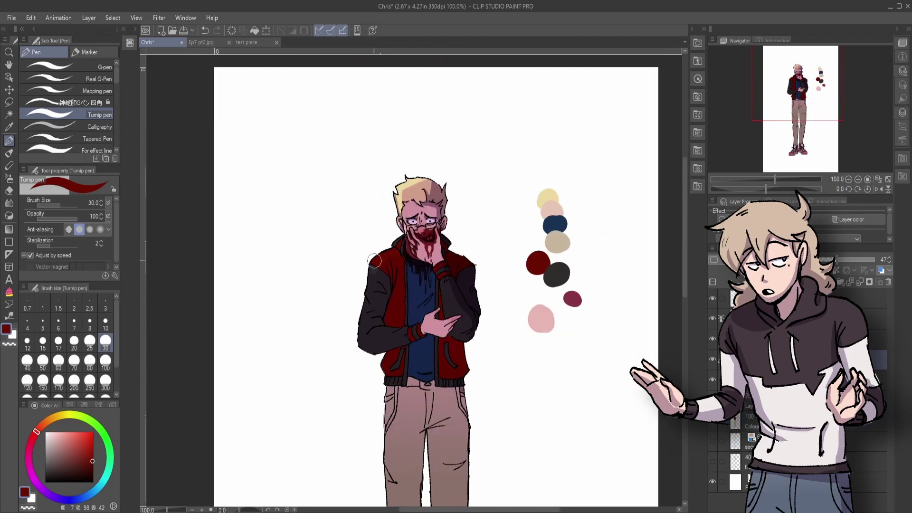
{"action": "key", "text": "ctrl+minus"}
{"action": "key", "text": "ctrl+minus"}
{"action": "key", "text": "ctrl+plus"}
{"action": "key", "text": "ctrl+plus"}
{"action": "key", "text": "ctrl+plus"}
{"action": "left_click", "coordinate": [806, 71]}
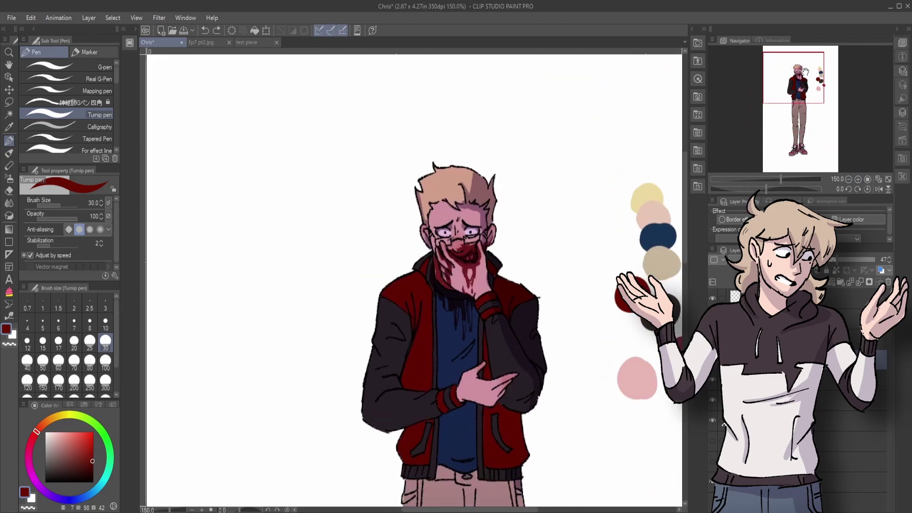
Step: Scribble dark green grass-stain marks on one trouser knee with the Turnip pen at size 30
{"action": "left_click", "coordinate": [798, 130]}
{"action": "left_click", "coordinate": [850, 422]}
{"action": "left_click", "coordinate": [107, 432]}
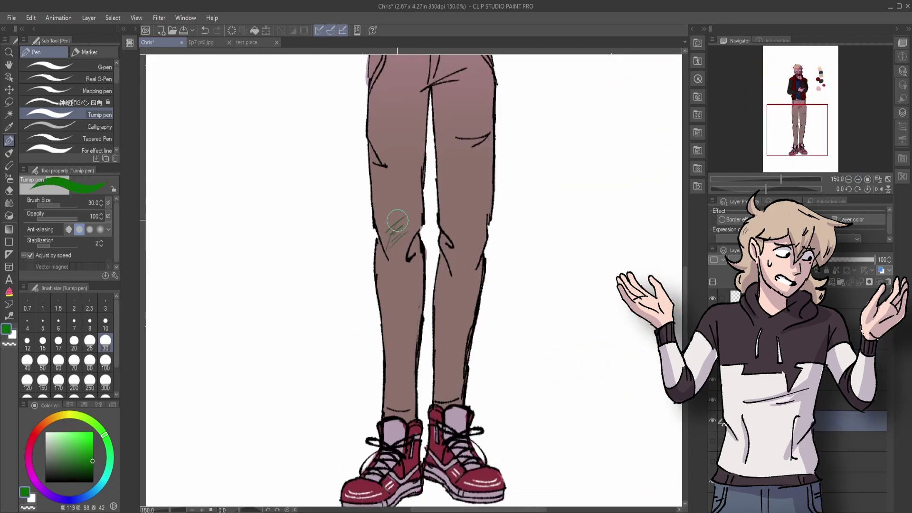
{"action": "left_click_drag", "start_coordinate": [387, 249], "coordinate": [401, 221]}
{"action": "scroll", "coordinate": [409, 238], "scroll_direction": "up", "scroll_amount": 3}
{"action": "scroll", "coordinate": [409, 237], "scroll_direction": "down", "scroll_amount": 3}
{"action": "key", "text": "ctrl+minus"}
Step: Darken the sneakers with dark red using the まだらパステル/濃 pastel brush at size 300, keeping the color within the shoes
{"action": "left_click", "coordinate": [380, 390], "text": "alt"}
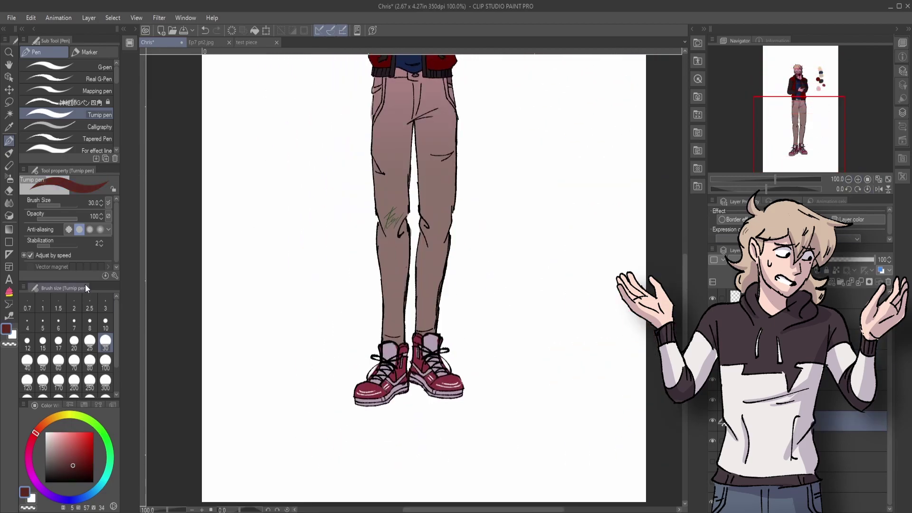
{"action": "key", "text": "p"}
{"action": "left_click", "coordinate": [95, 111]}
{"action": "mouse_move", "coordinate": [362, 394]}
{"action": "left_mouse_down"}
{"action": "mouse_move", "coordinate": [452, 340]}
{"action": "mouse_move", "coordinate": [471, 386]}
{"action": "left_mouse_up"}
{"action": "mouse_move", "coordinate": [404, 406]}
{"action": "left_mouse_down"}
{"action": "mouse_move", "coordinate": [415, 392]}
{"action": "mouse_move", "coordinate": [431, 405]}
{"action": "left_mouse_up"}
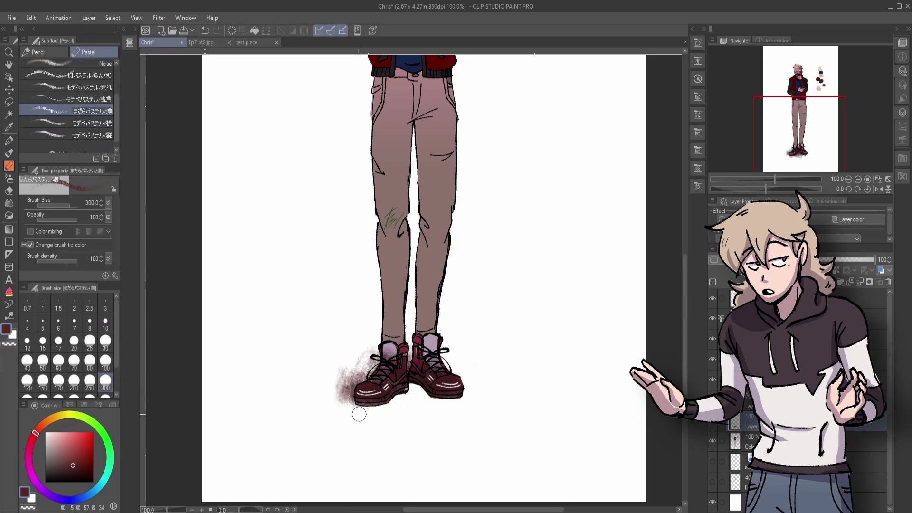
{"action": "left_click_drag", "start_coordinate": [371, 415], "coordinate": [353, 376]}
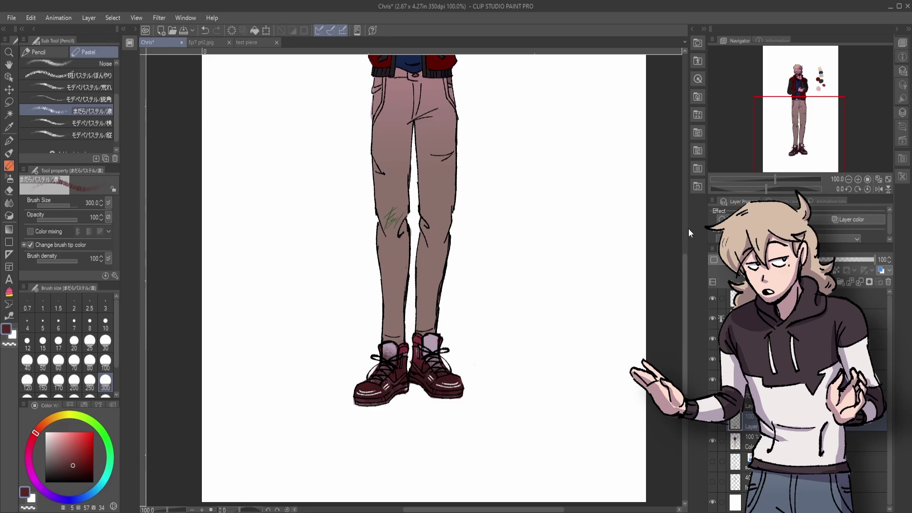
Step: Add dark red pastel grime to both trouser legs, selecting the lower leg to contain the texture
{"action": "scroll", "coordinate": [661, 161], "scroll_direction": "up", "scroll_amount": 5}
{"action": "mouse_move", "coordinate": [452, 276]}
{"action": "left_mouse_down"}
{"action": "mouse_move", "coordinate": [489, 336]}
{"action": "mouse_move", "coordinate": [456, 409]}
{"action": "mouse_move", "coordinate": [432, 394]}
{"action": "left_mouse_up"}
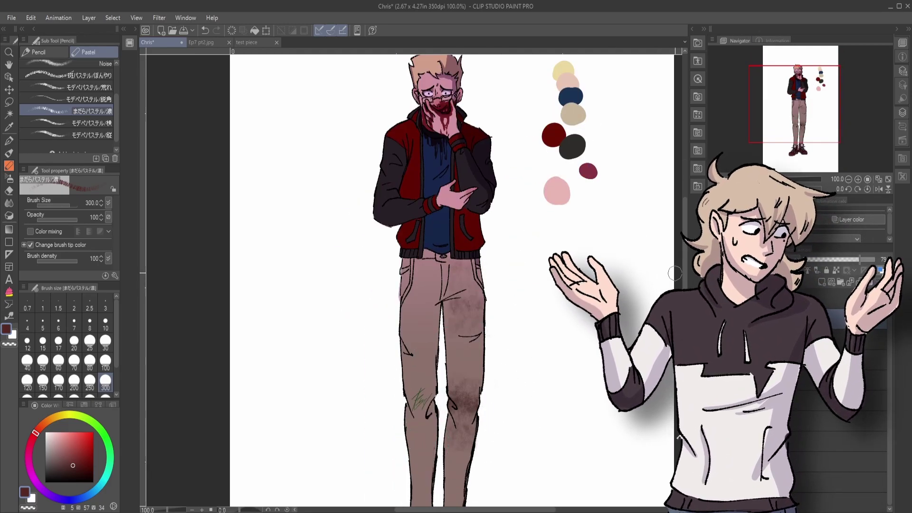
{"action": "scroll", "coordinate": [675, 273], "scroll_direction": "down", "scroll_amount": 3}
{"action": "key", "text": "m"}
{"action": "left_click_drag", "start_coordinate": [434, 298], "coordinate": [465, 298]}
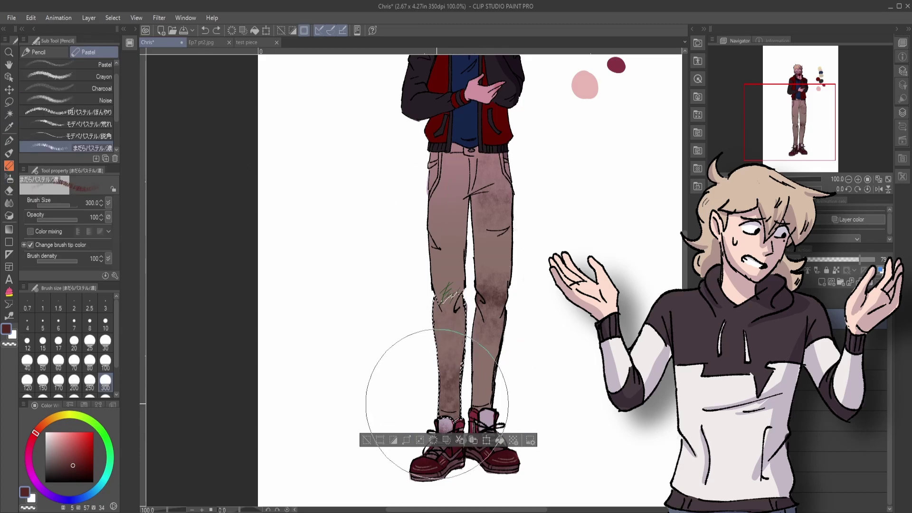
{"action": "key", "text": "ctrl+d"}
{"action": "left_click_drag", "start_coordinate": [803, 172], "coordinate": [811, 142]}
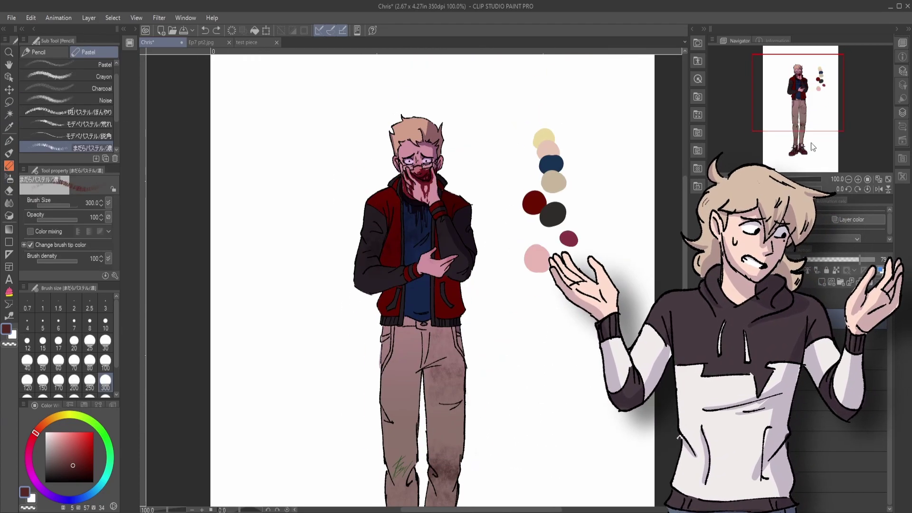
Step: Extend the purple shadows over the jacket, sleeves and blue shirt using the Turnip pen at size 100
{"action": "scroll", "coordinate": [499, 116], "scroll_direction": "up", "scroll_amount": 2}
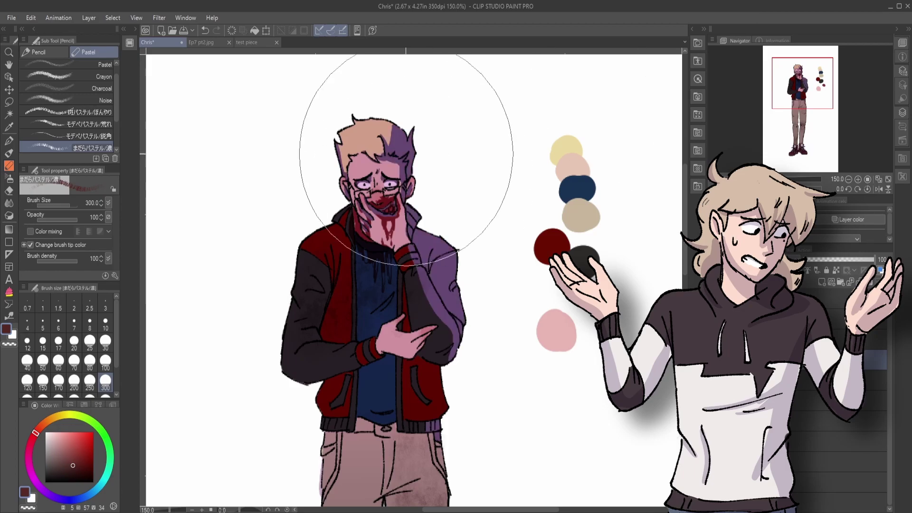
{"action": "key", "text": "p"}
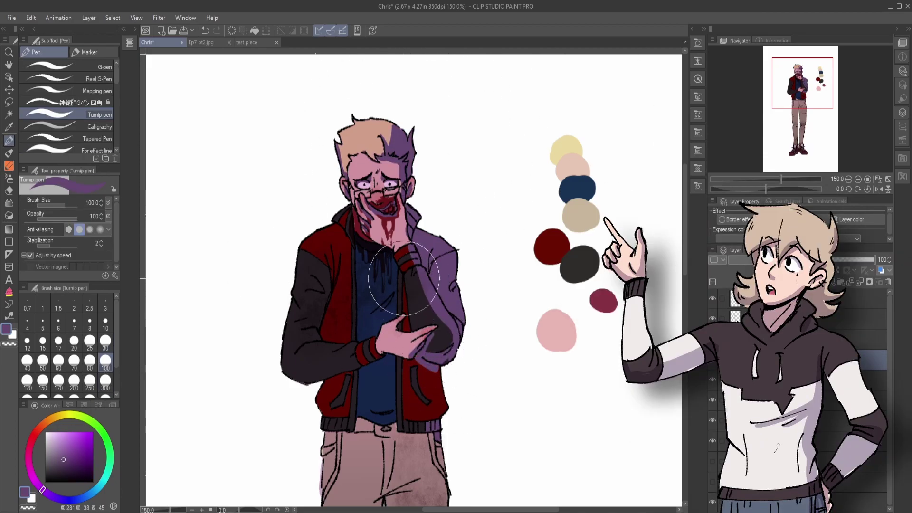
{"action": "left_click_drag", "start_coordinate": [472, 295], "coordinate": [511, 212]}
{"action": "mouse_move", "coordinate": [361, 260]}
{"action": "left_mouse_down"}
{"action": "mouse_move", "coordinate": [361, 208]}
{"action": "mouse_move", "coordinate": [347, 264]}
{"action": "mouse_move", "coordinate": [438, 281]}
{"action": "mouse_move", "coordinate": [480, 354]}
{"action": "mouse_move", "coordinate": [455, 381]}
{"action": "left_mouse_up"}
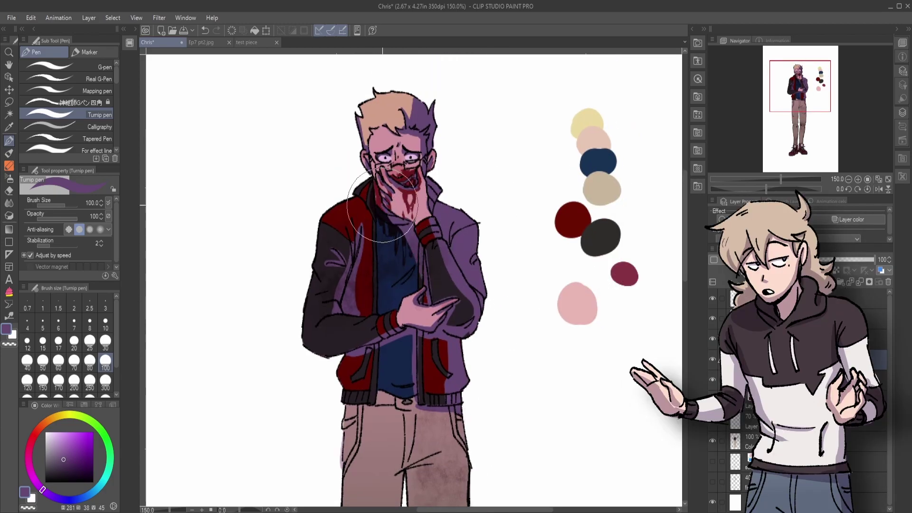
{"action": "left_click_drag", "start_coordinate": [382, 211], "coordinate": [389, 282]}
Step: Shade the trouser legs with the same purple and lower the shadow layer's opacity to about half
{"action": "scroll", "coordinate": [525, 157], "scroll_direction": "down", "scroll_amount": 5}
{"action": "key", "text": "ctrl+minus"}
{"action": "key", "text": "ctrl+minus"}
{"action": "mouse_move", "coordinate": [435, 187]}
{"action": "left_mouse_down"}
{"action": "mouse_move", "coordinate": [433, 286]}
{"action": "mouse_move", "coordinate": [442, 199]}
{"action": "mouse_move", "coordinate": [430, 351]}
{"action": "mouse_move", "coordinate": [409, 361]}
{"action": "mouse_move", "coordinate": [413, 199]}
{"action": "mouse_move", "coordinate": [413, 268]}
{"action": "left_mouse_up"}
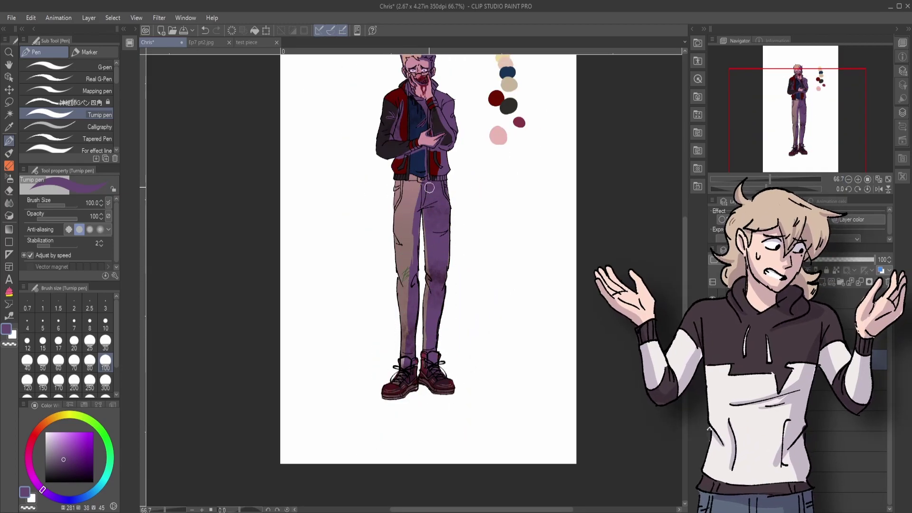
{"action": "left_click_drag", "start_coordinate": [824, 106], "coordinate": [823, 80]}
{"action": "key", "text": "ctrl+plus"}
{"action": "key", "text": "ctrl+plus"}
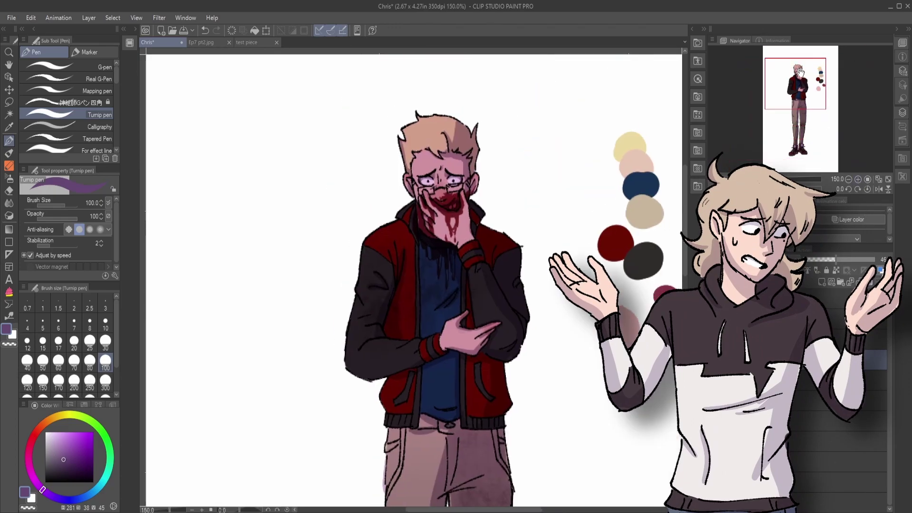
Step: Paint the glasses' lenses white with the Turnip pen on an upper layer and lower that layer's opacity to 50%
{"action": "key", "text": "x"}
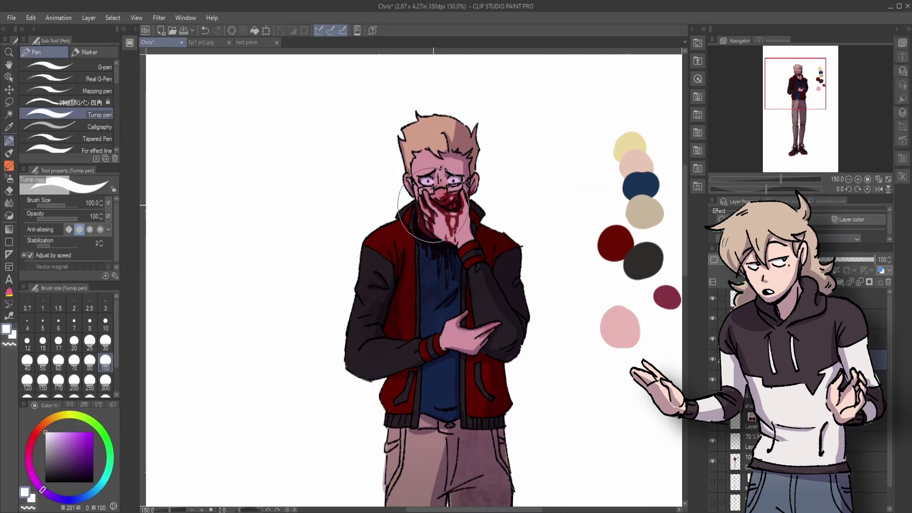
{"action": "left_click", "coordinate": [840, 259]}
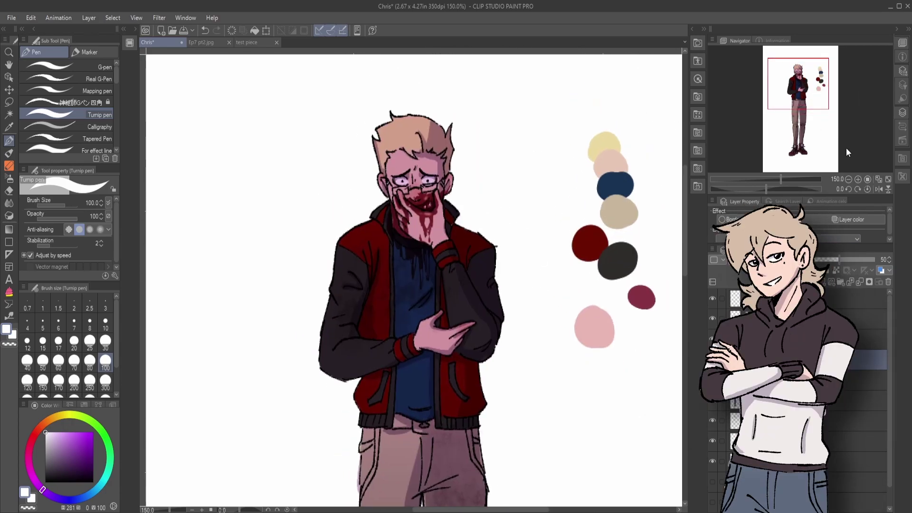
{"action": "key", "text": "ctrl+plus"}
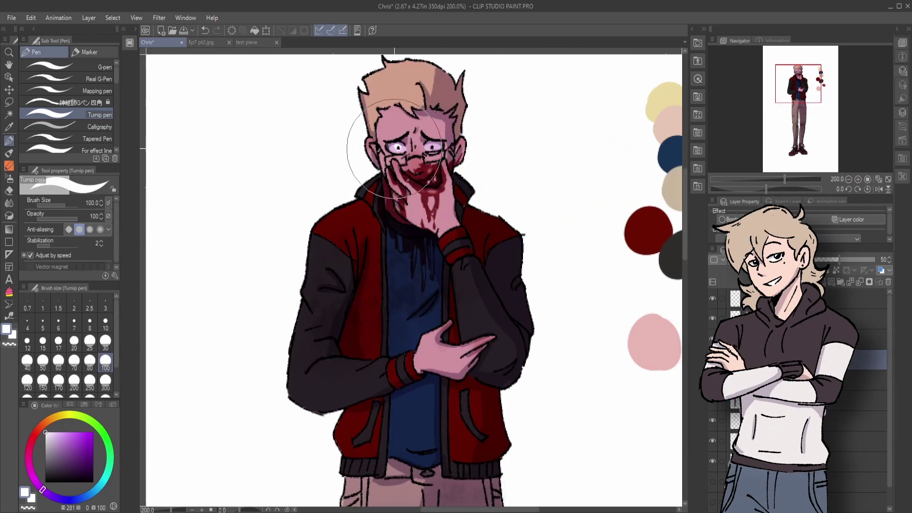
{"action": "key", "text": "ctrl+z"}
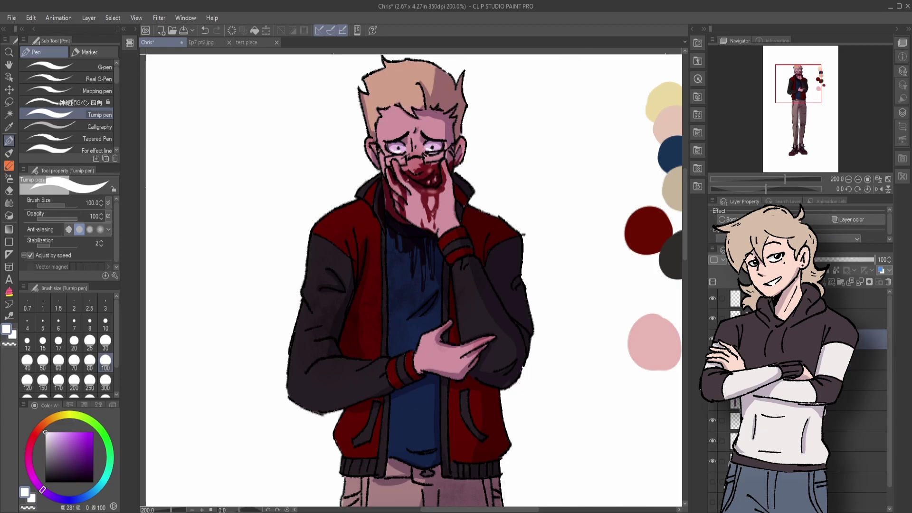
{"action": "left_click", "coordinate": [780, 319]}
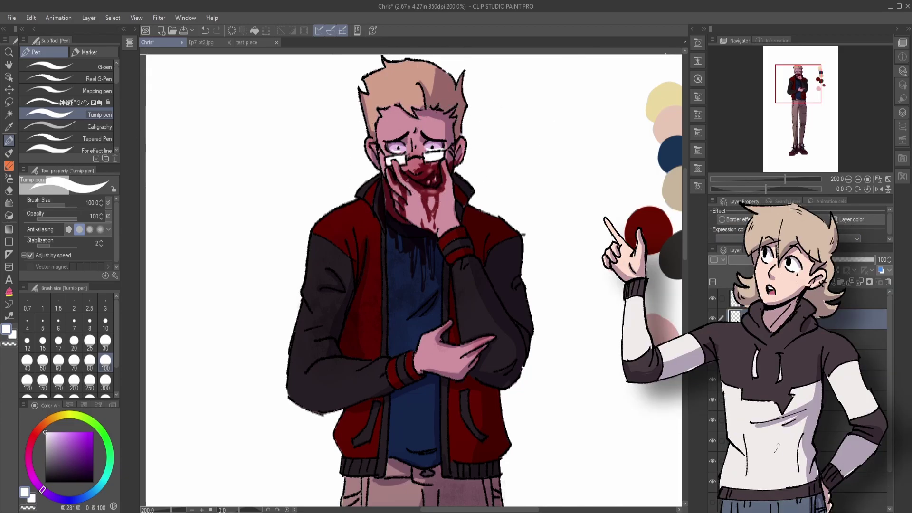
{"action": "left_click_drag", "start_coordinate": [798, 84], "coordinate": [807, 80]}
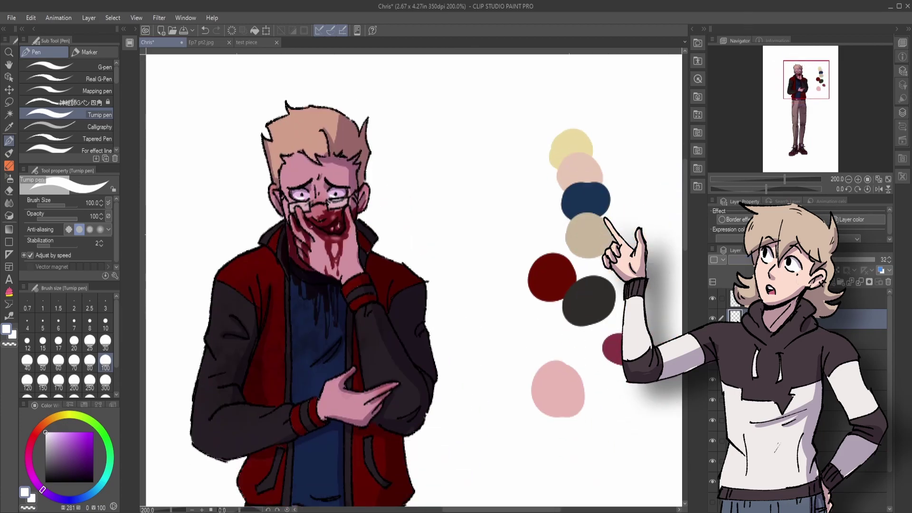
{"action": "key", "text": "ctrl+minus"}
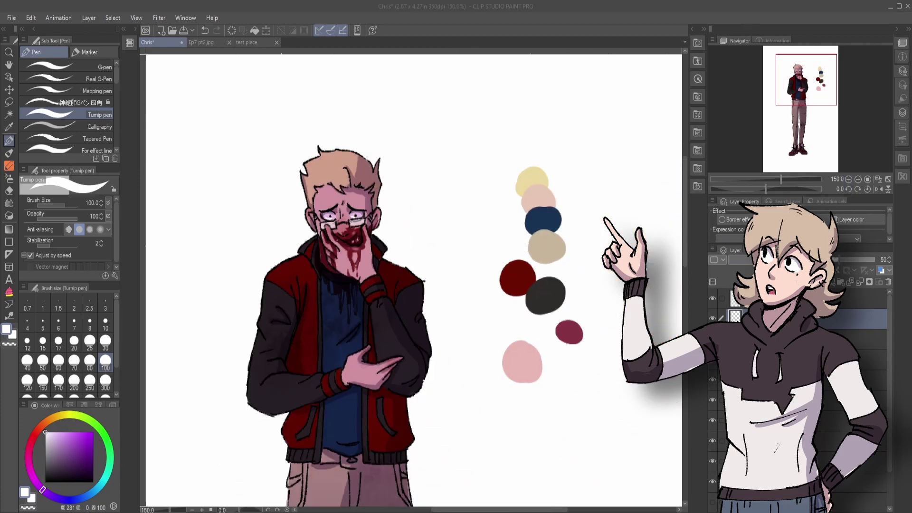
{"action": "left_click", "coordinate": [849, 179]}
{"action": "left_click", "coordinate": [848, 179]}
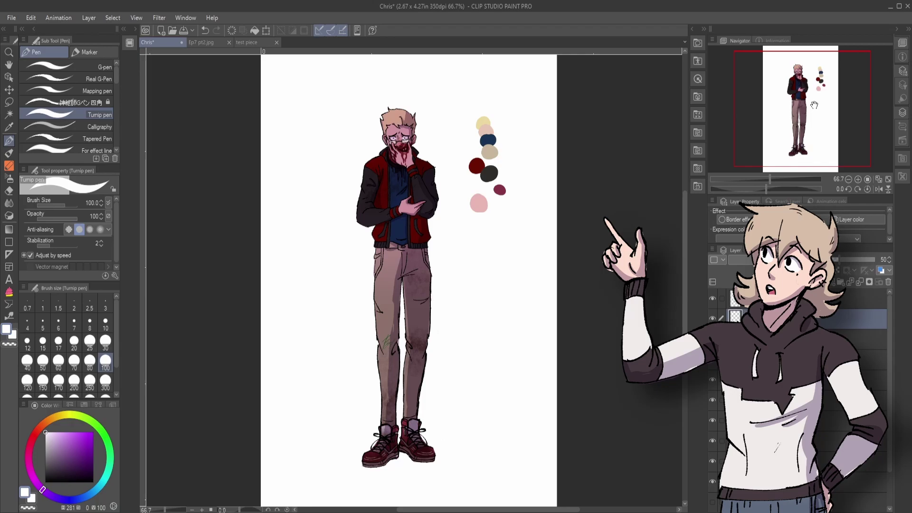
Step: Paint a purple ground shadow with grass-like tufts beneath the shoes on a lower layer and set its opacity to 27%
{"action": "mouse_move", "coordinate": [815, 104]}
{"action": "left_mouse_down"}
{"action": "mouse_move", "coordinate": [816, 113]}
{"action": "mouse_move", "coordinate": [817, 100]}
{"action": "left_mouse_up"}
{"action": "left_click", "coordinate": [81, 458]}
{"action": "mouse_move", "coordinate": [442, 464]}
{"action": "left_mouse_down"}
{"action": "mouse_move", "coordinate": [385, 454]}
{"action": "mouse_move", "coordinate": [372, 464]}
{"action": "left_mouse_up"}
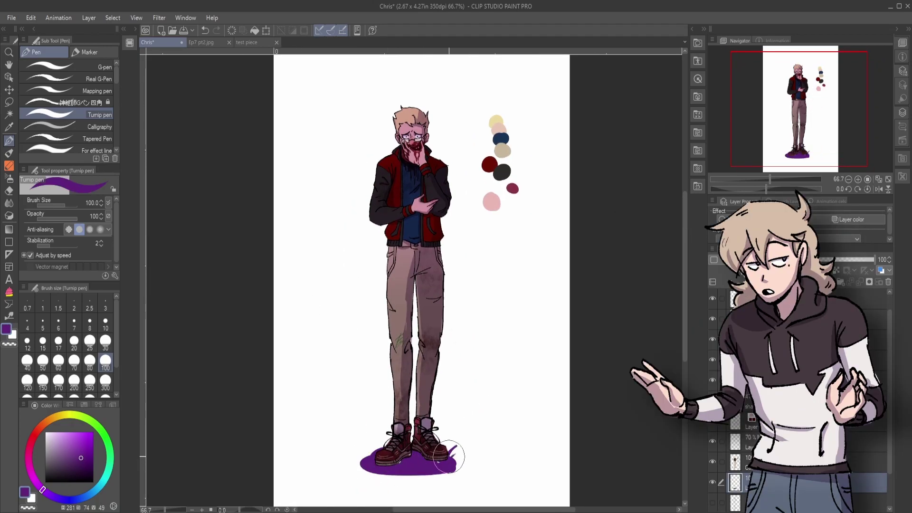
{"action": "left_click_drag", "start_coordinate": [874, 260], "coordinate": [810, 260]}
{"action": "scroll", "coordinate": [371, 400], "scroll_direction": "down", "scroll_amount": 3}
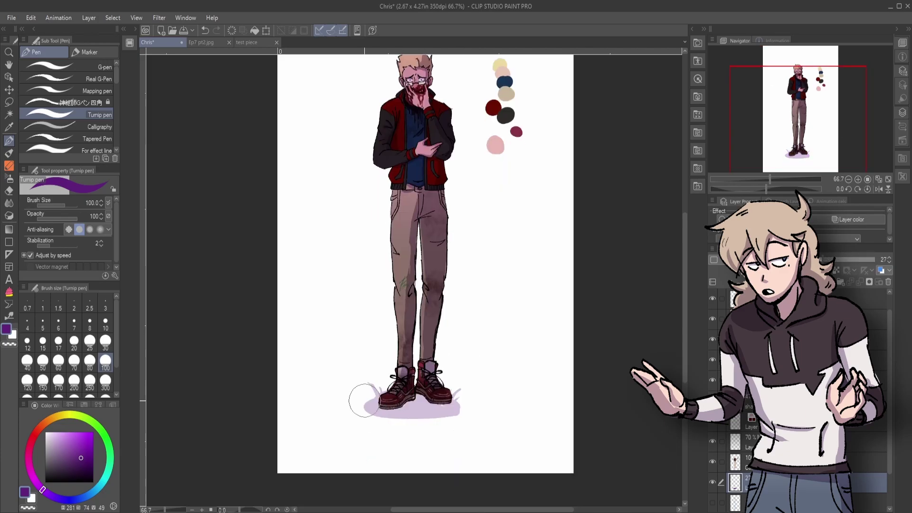
{"action": "scroll", "coordinate": [469, 401], "scroll_direction": "up", "scroll_amount": 2}
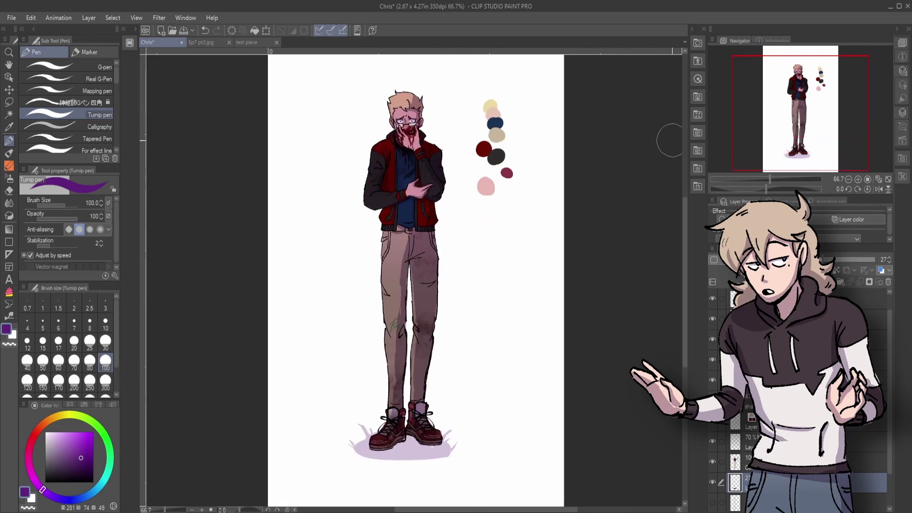
{"action": "left_click", "coordinate": [858, 179]}
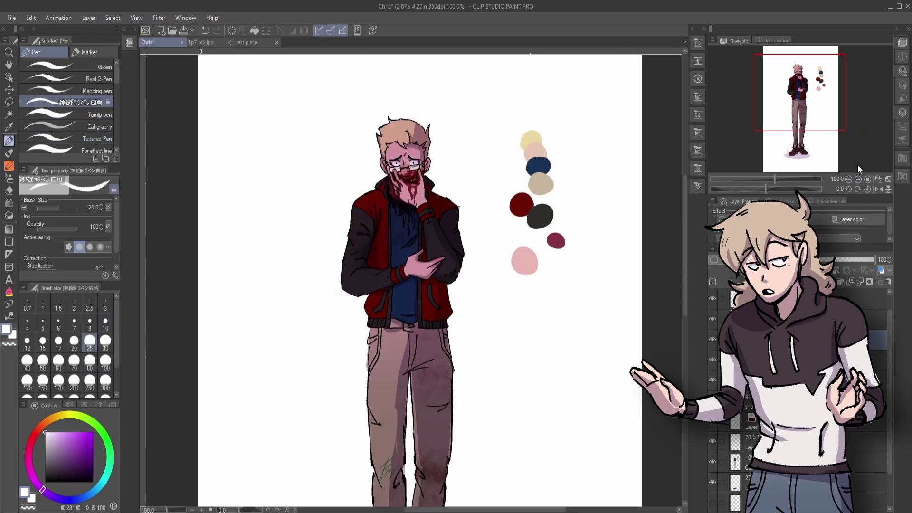